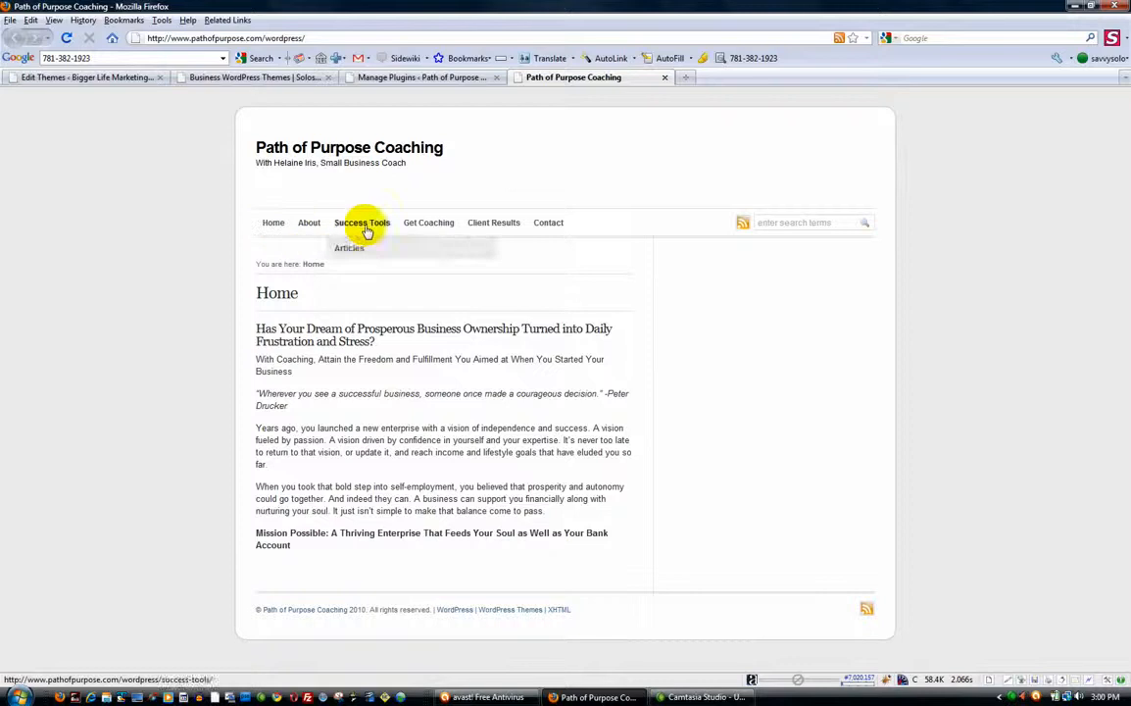
Step: Search the WordPress plugin directory for "menu manager"
mouse_move(355, 226)
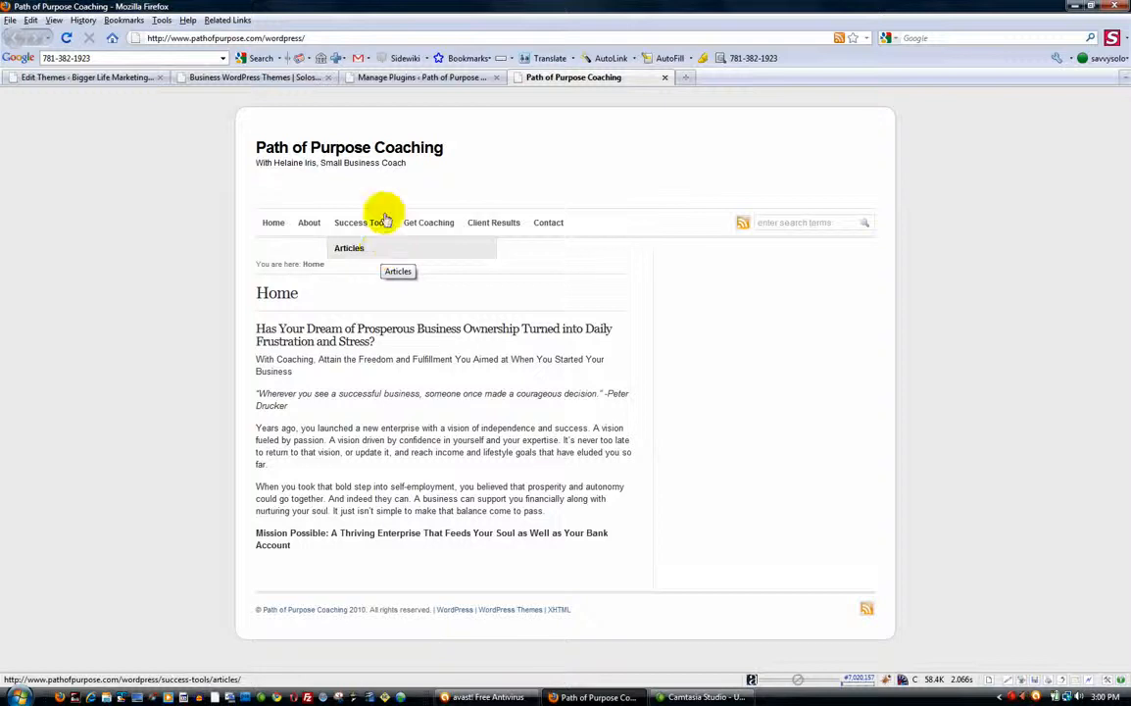
left_click(441, 79)
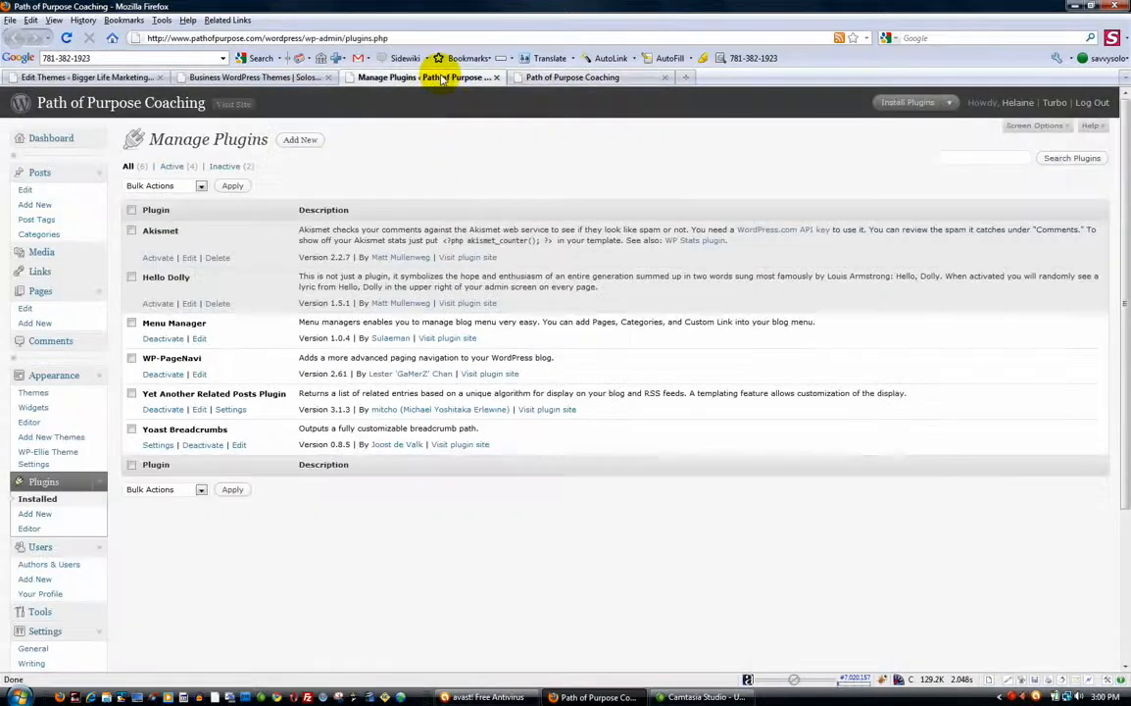
left_click(35, 514)
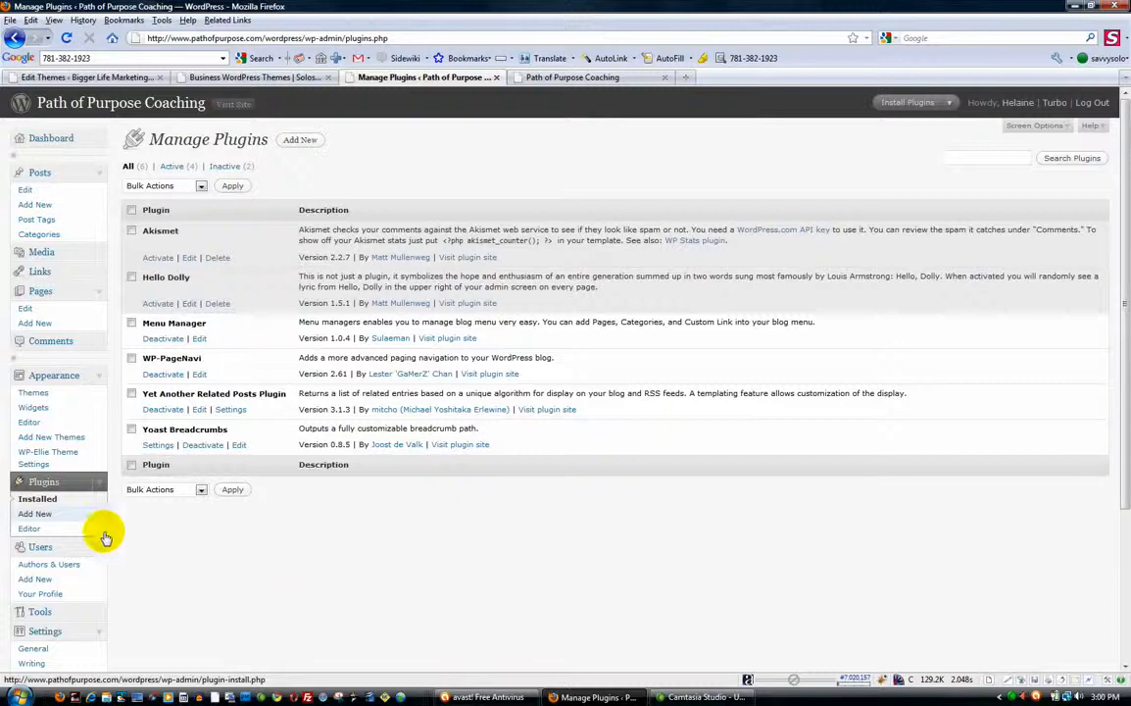
left_click(44, 514)
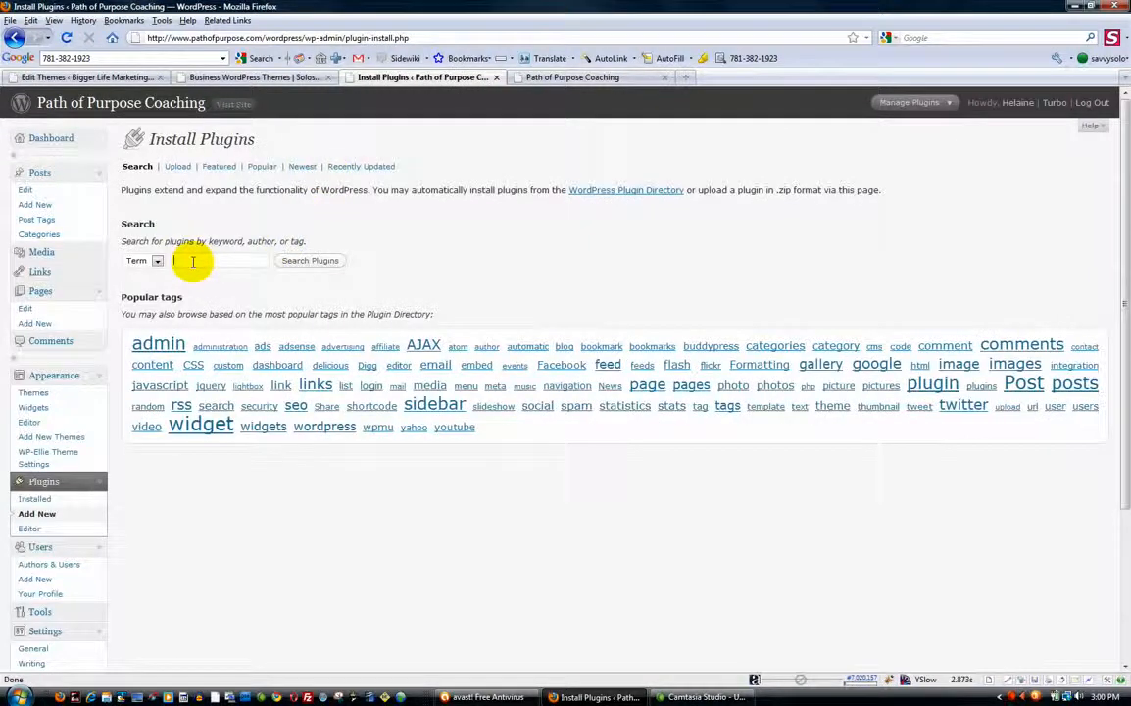
left_click(194, 262)
type("menu manager")
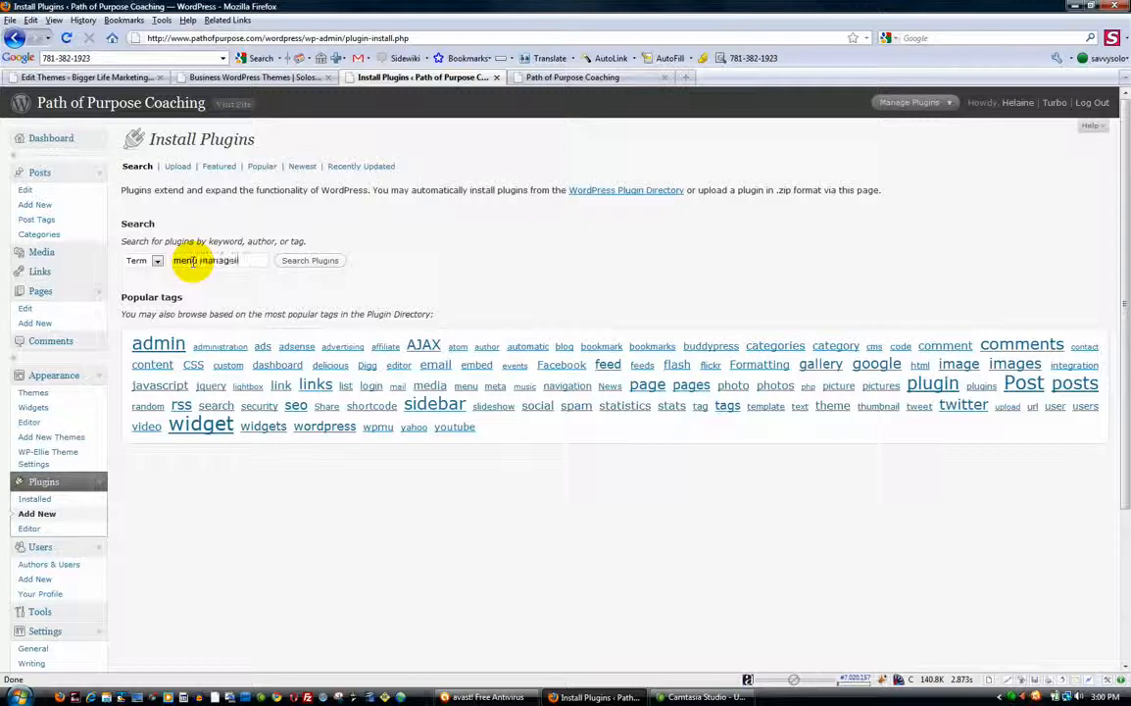
left_click(312, 260)
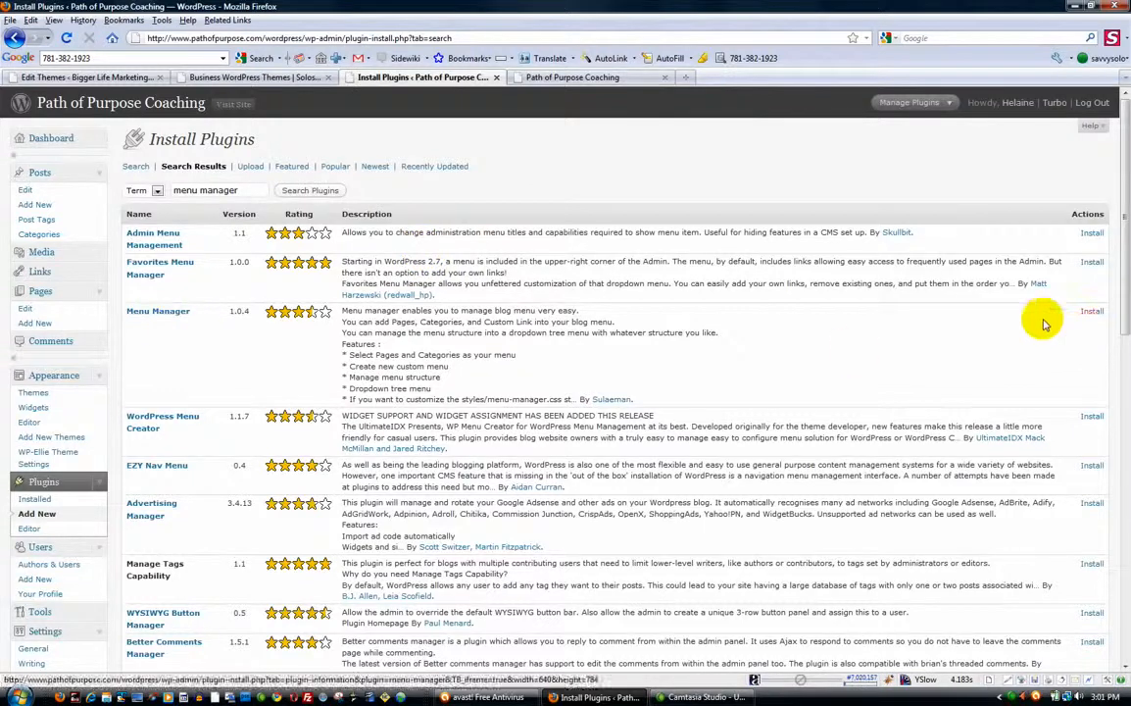
Step: Open the settings page of the installed Menu Manager plugin
scroll(113, 511, "down", 6)
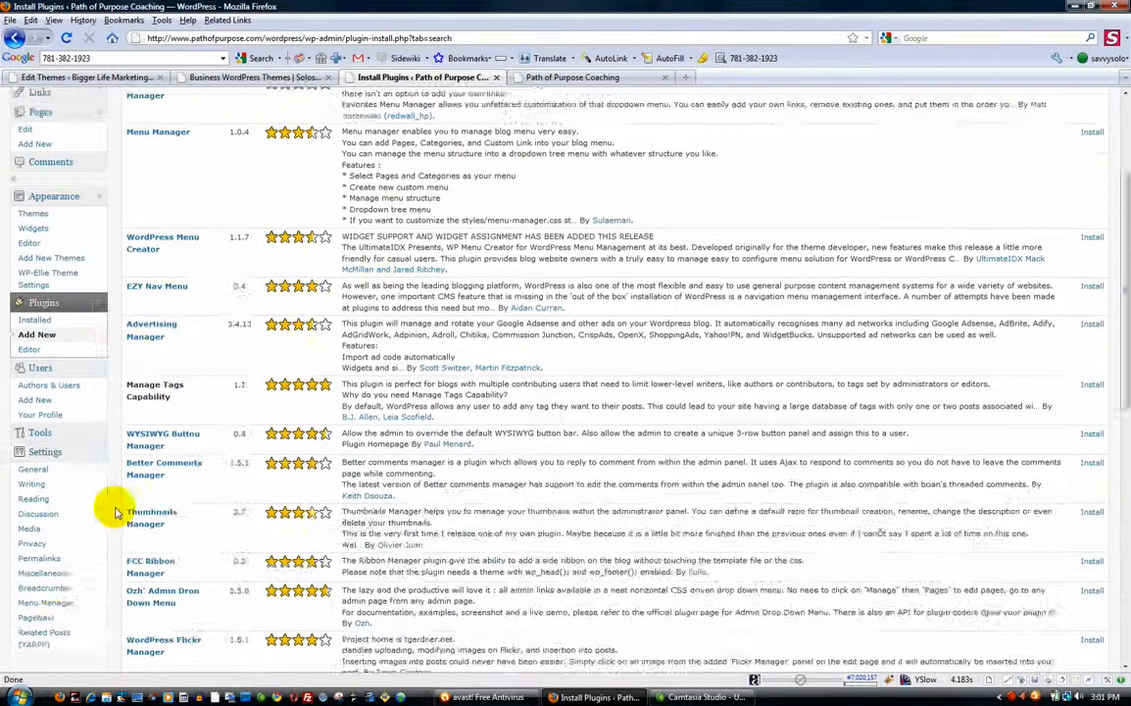
scroll(114, 511, "down", 3)
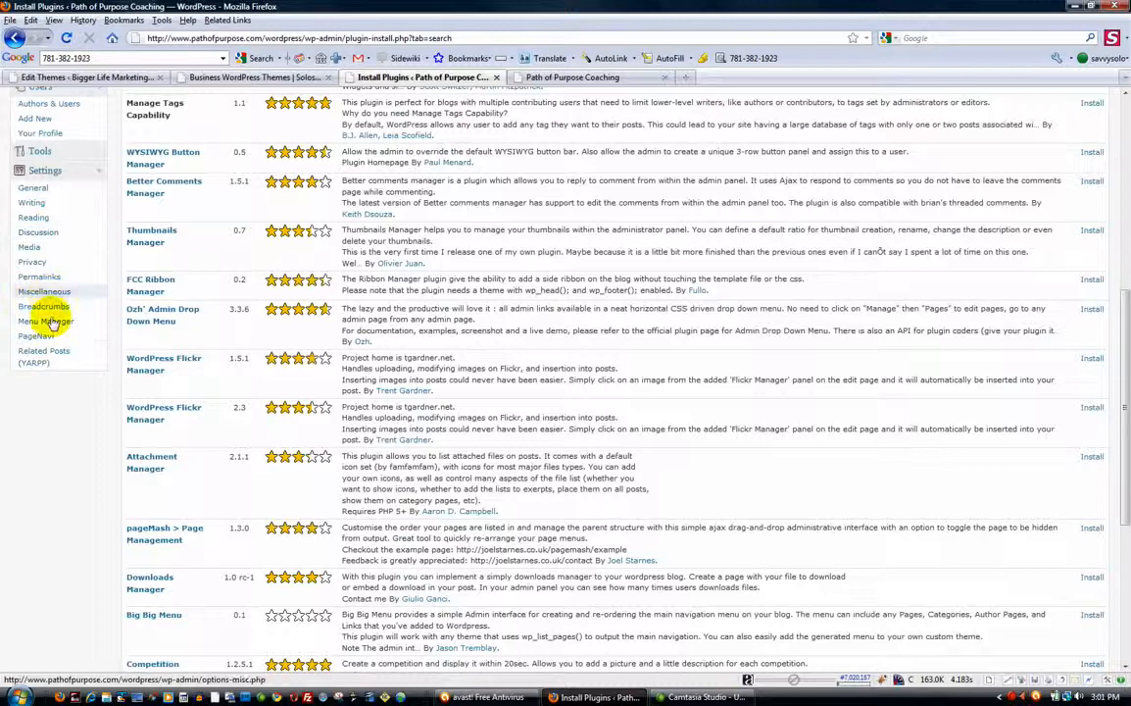
left_click(51, 324)
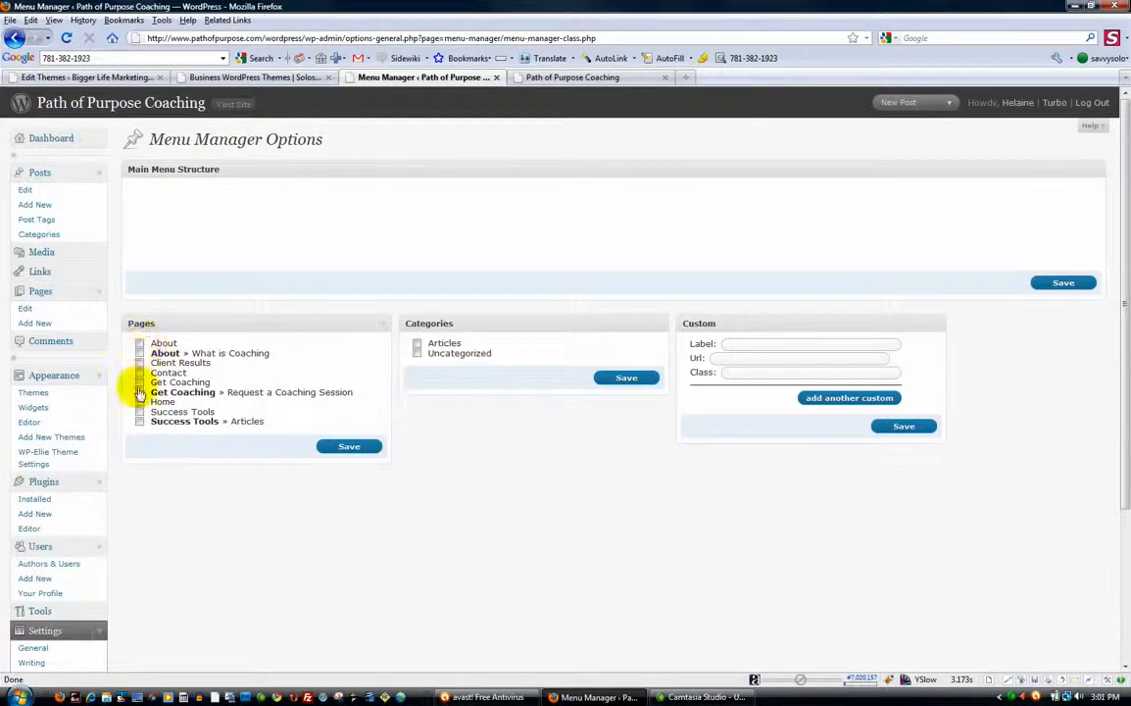
Step: Add the About page to the main menu structure and save, and remove it again with another save
left_click(140, 344)
left_click(353, 447)
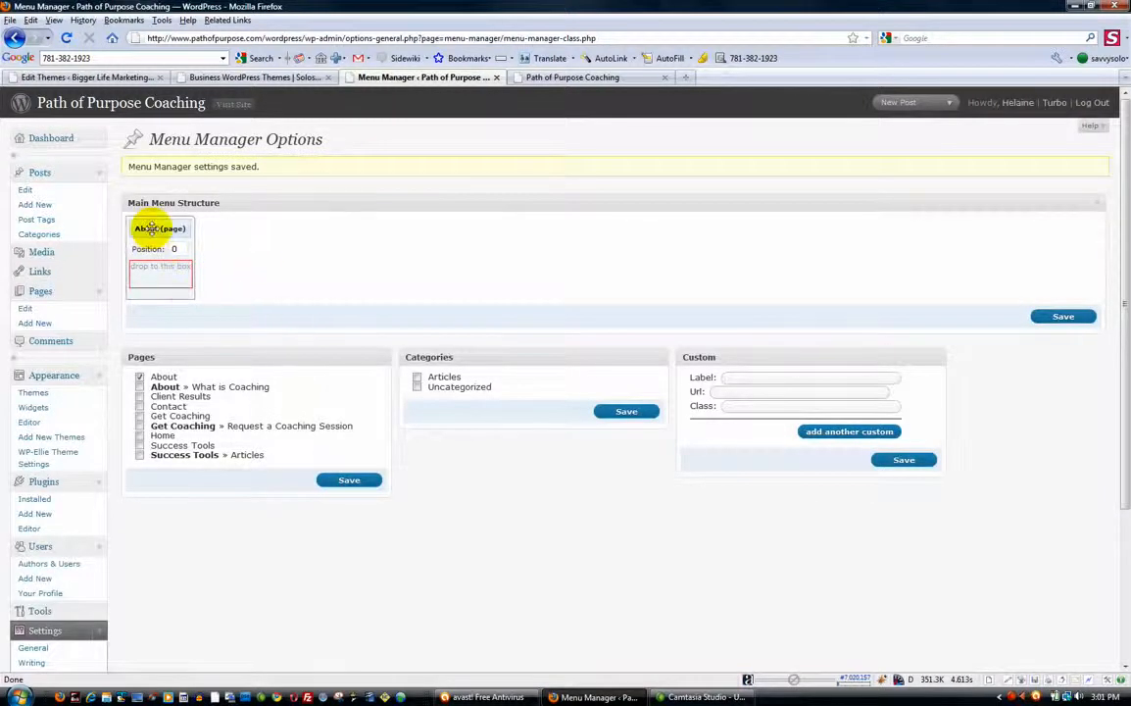
left_click(141, 378)
left_click(324, 479)
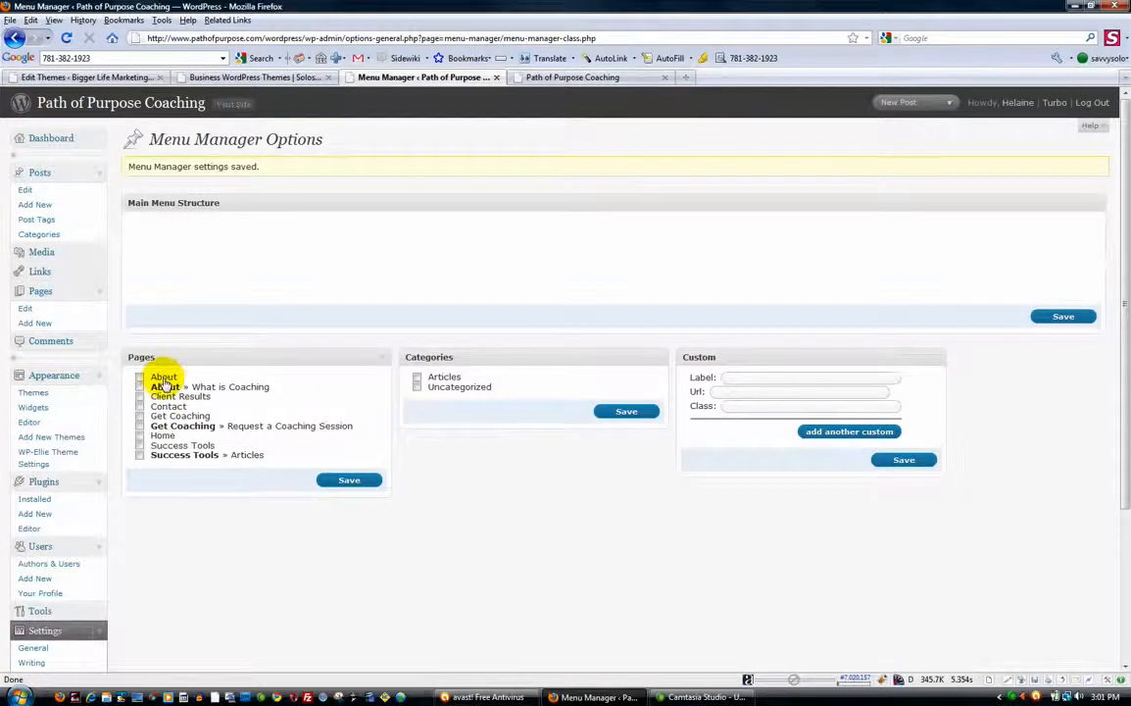
Step: Look up the About page's URL on the live site and check its submenu for building custom menu links
left_click(754, 380)
left_click(570, 76)
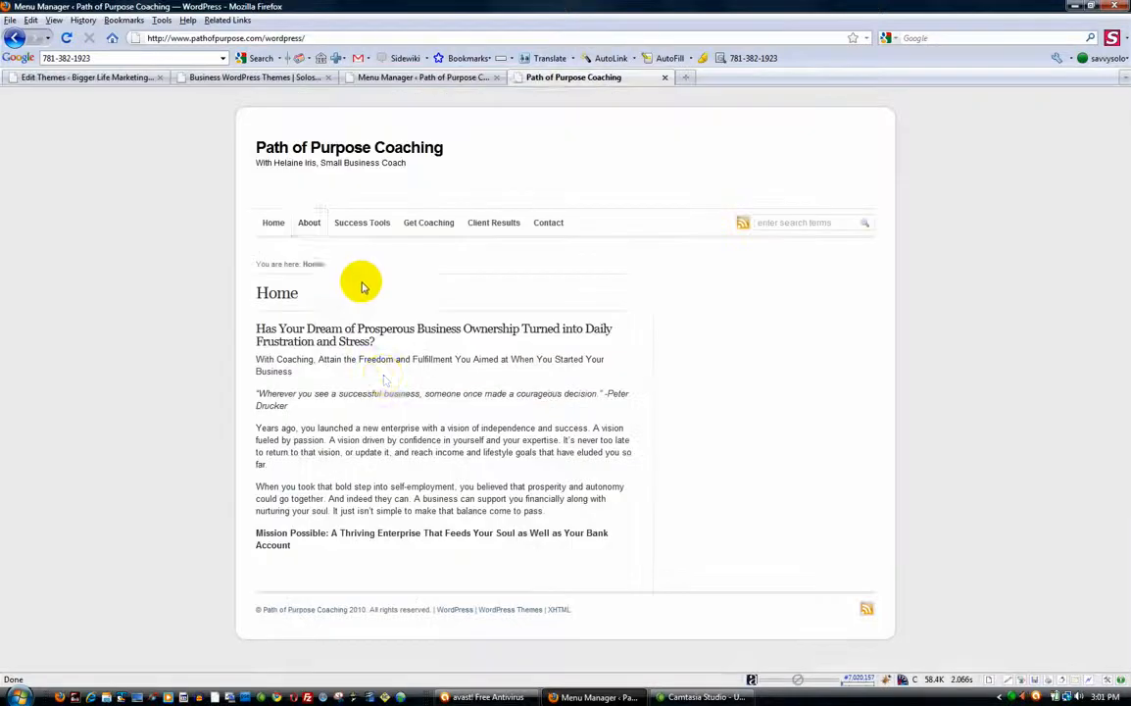
left_click(311, 223)
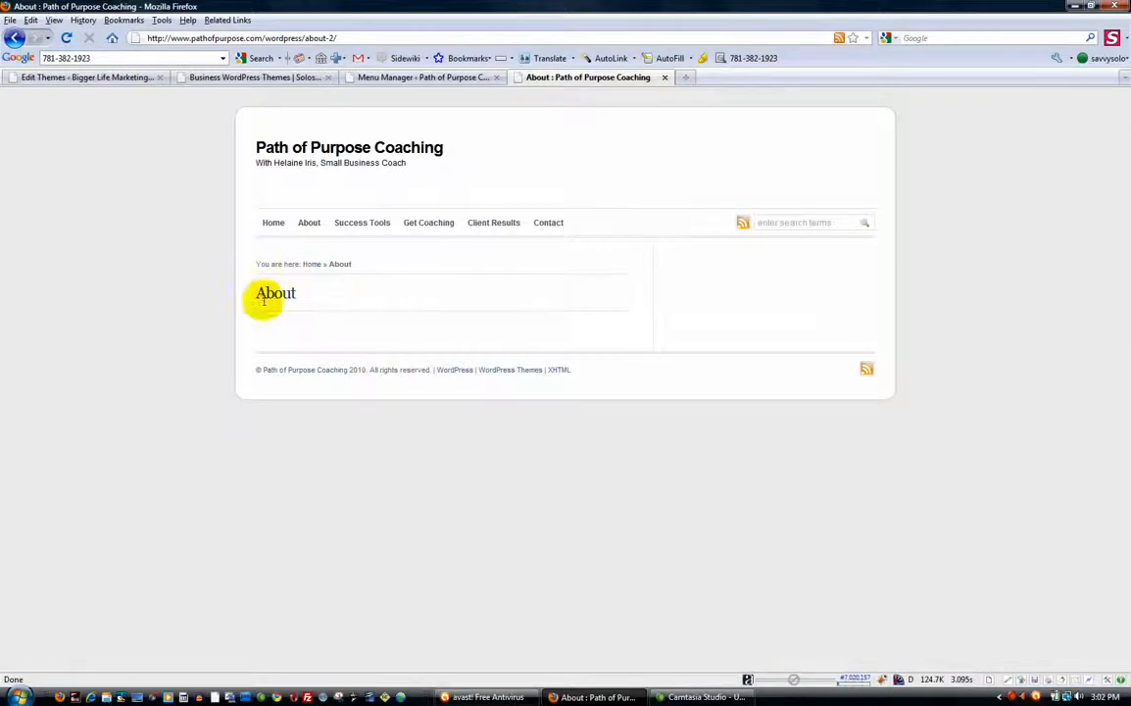
mouse_move(309, 228)
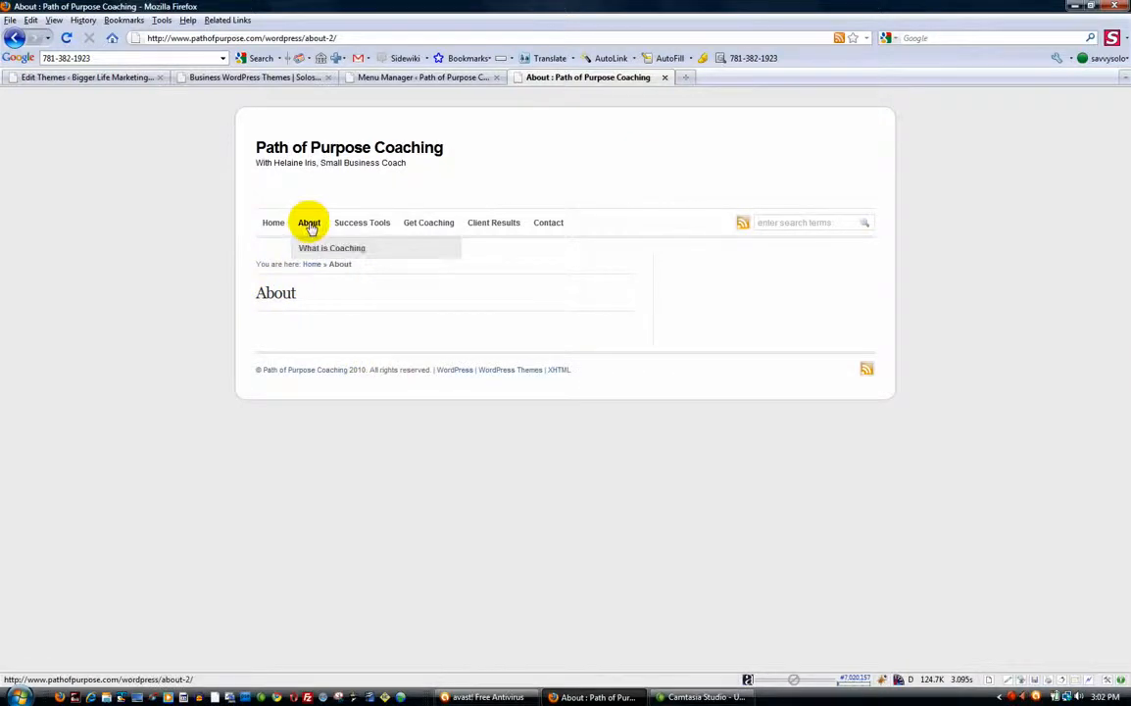
left_click(406, 78)
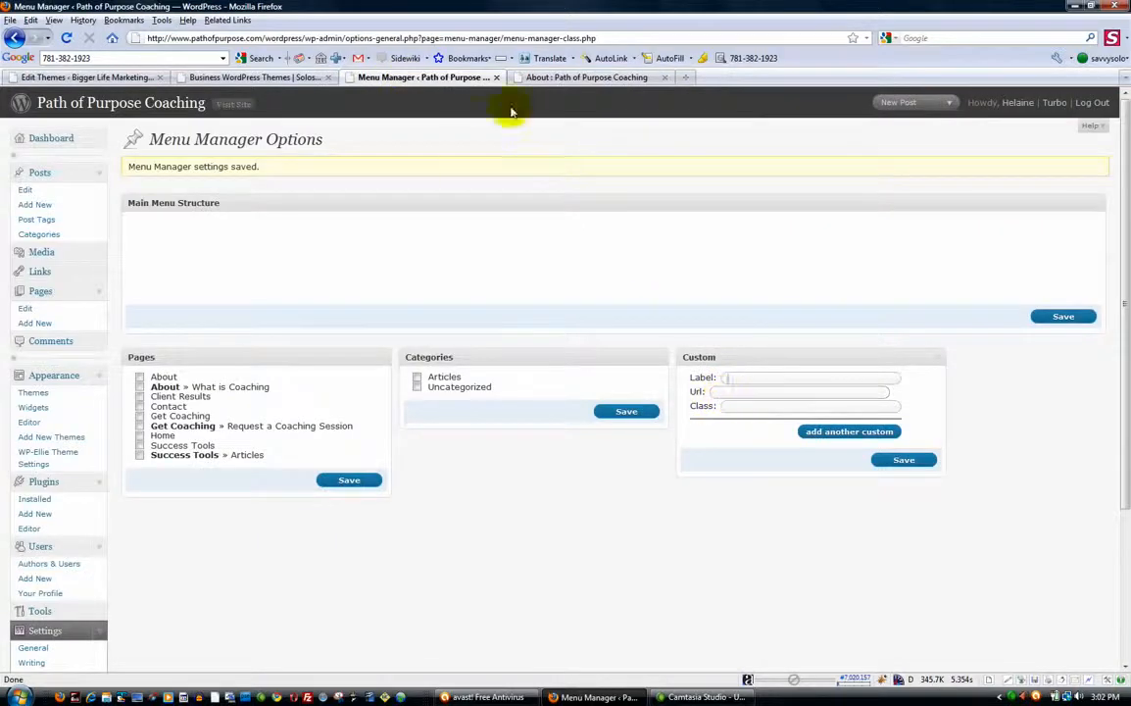
left_click(549, 78)
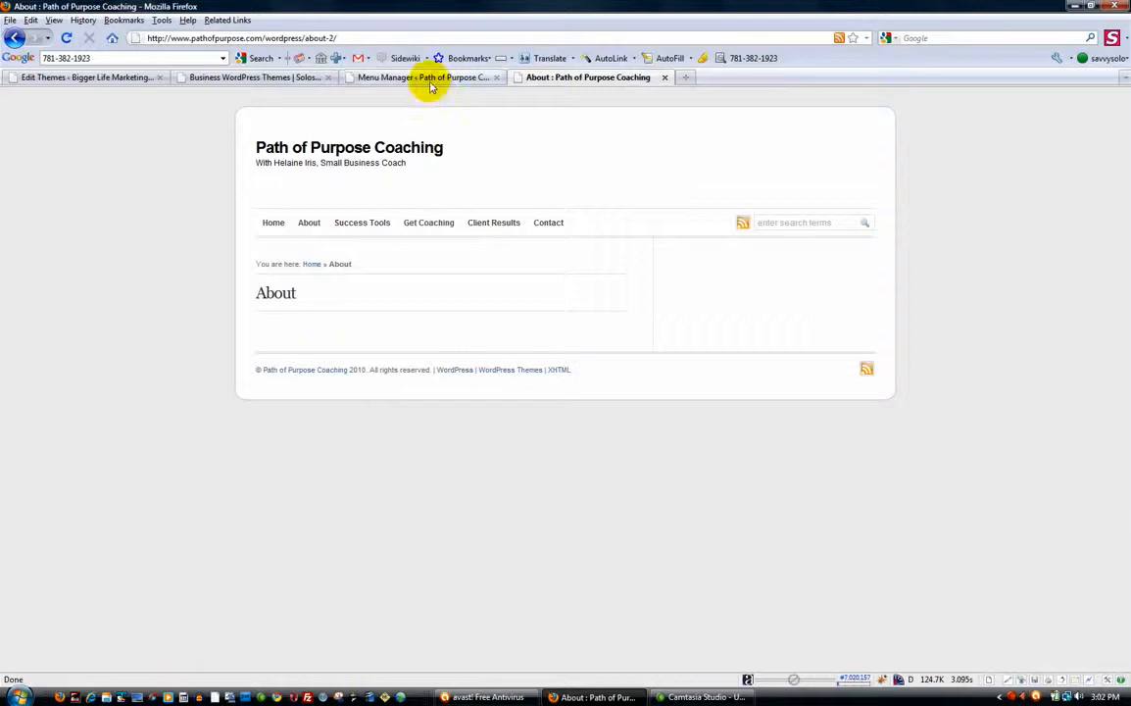
Step: Save the custom menu links for Home, About, Success Tools, Articles, Get Coaching, Request a Coaching Session, Client Results, Contact and What is Coaching
left_click(427, 78)
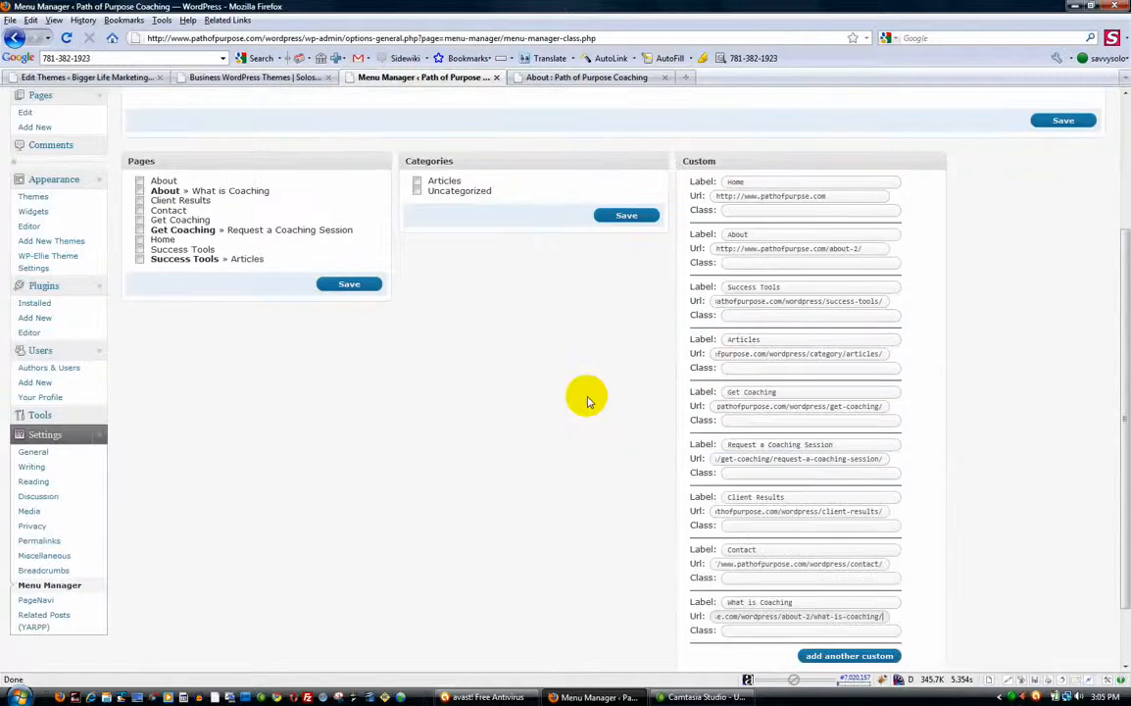
left_click(739, 185)
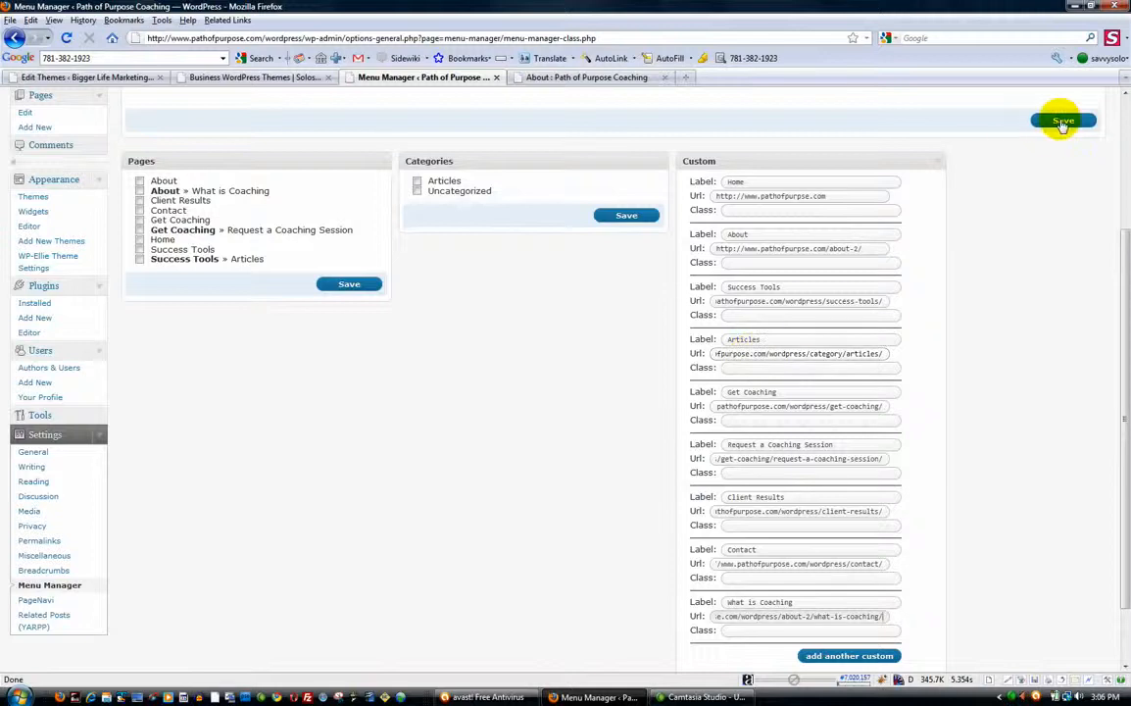
scroll(980, 441, "down", 2)
left_click(906, 610)
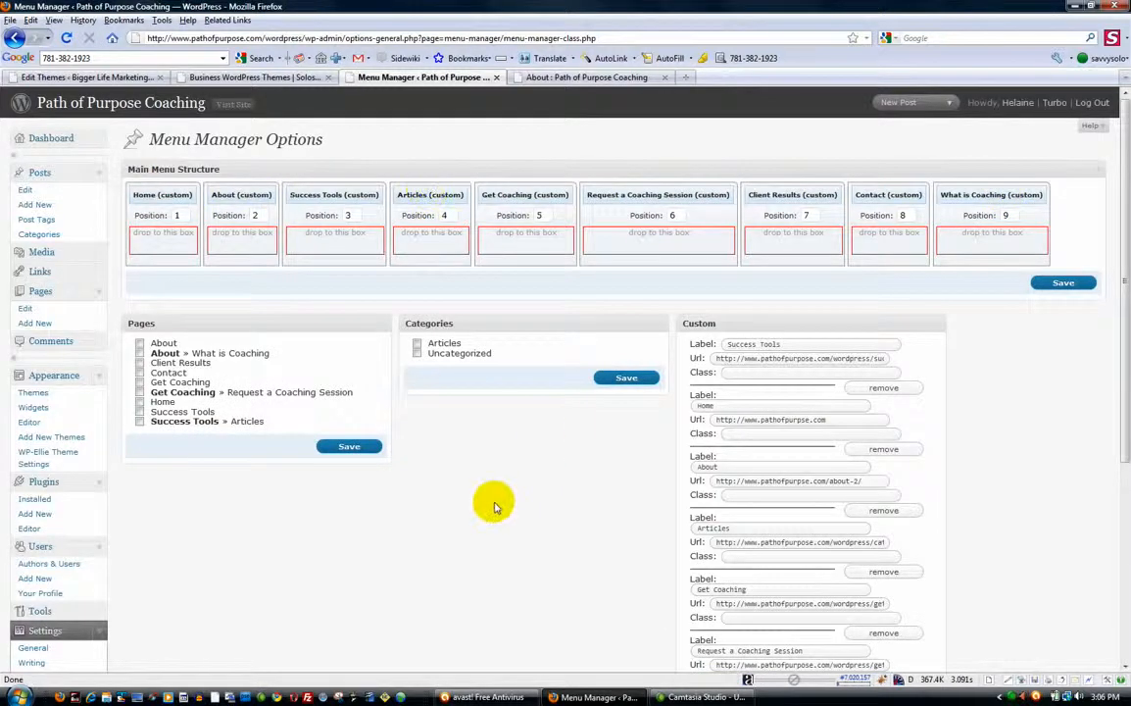
Step: Check the live site's About submenu and nest the What is Coaching item under About in the main menu structure
left_click(563, 81)
mouse_move(308, 226)
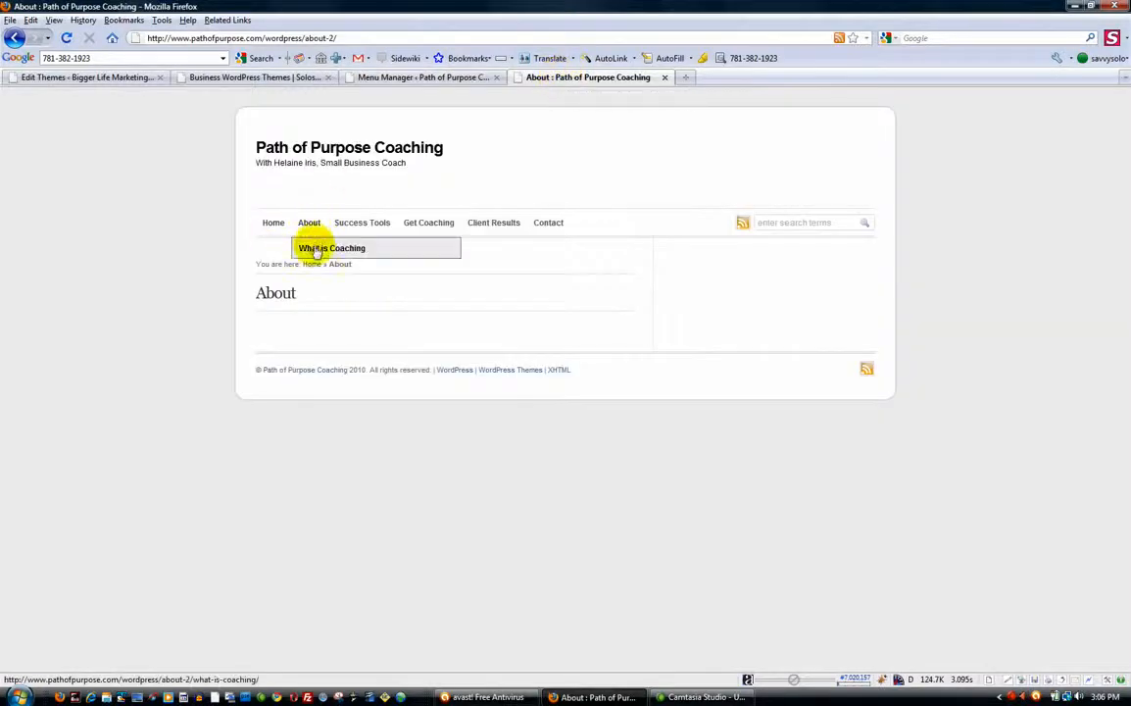
left_click(403, 78)
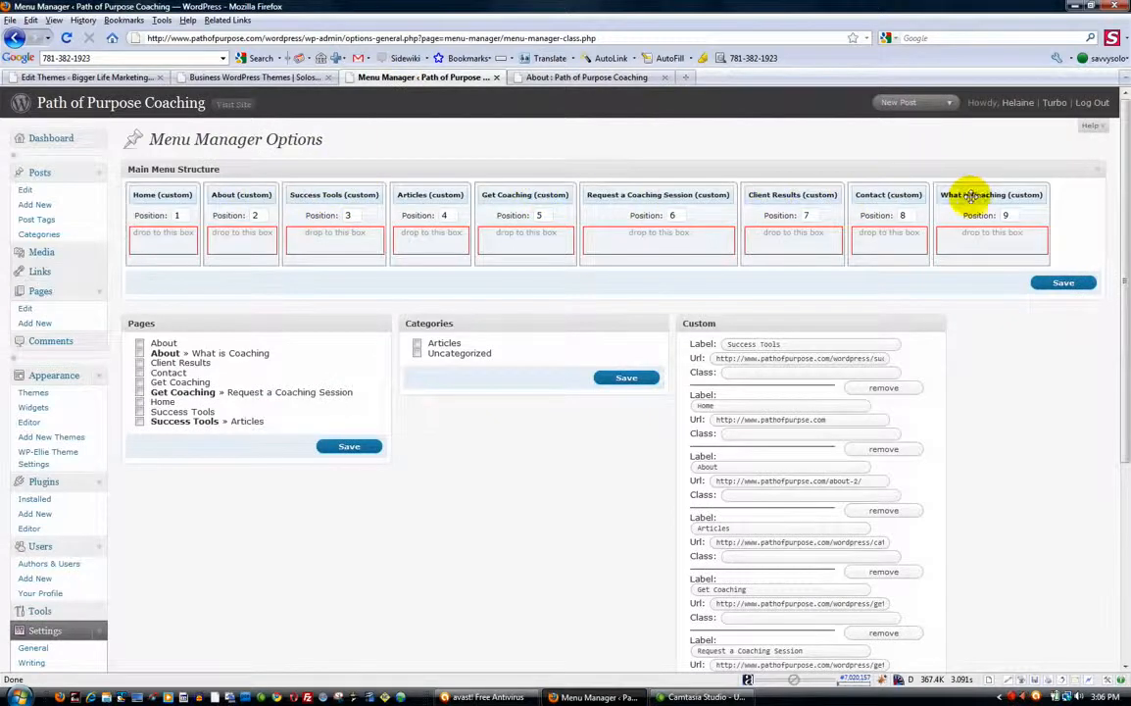
left_click_drag(978, 194, 229, 237)
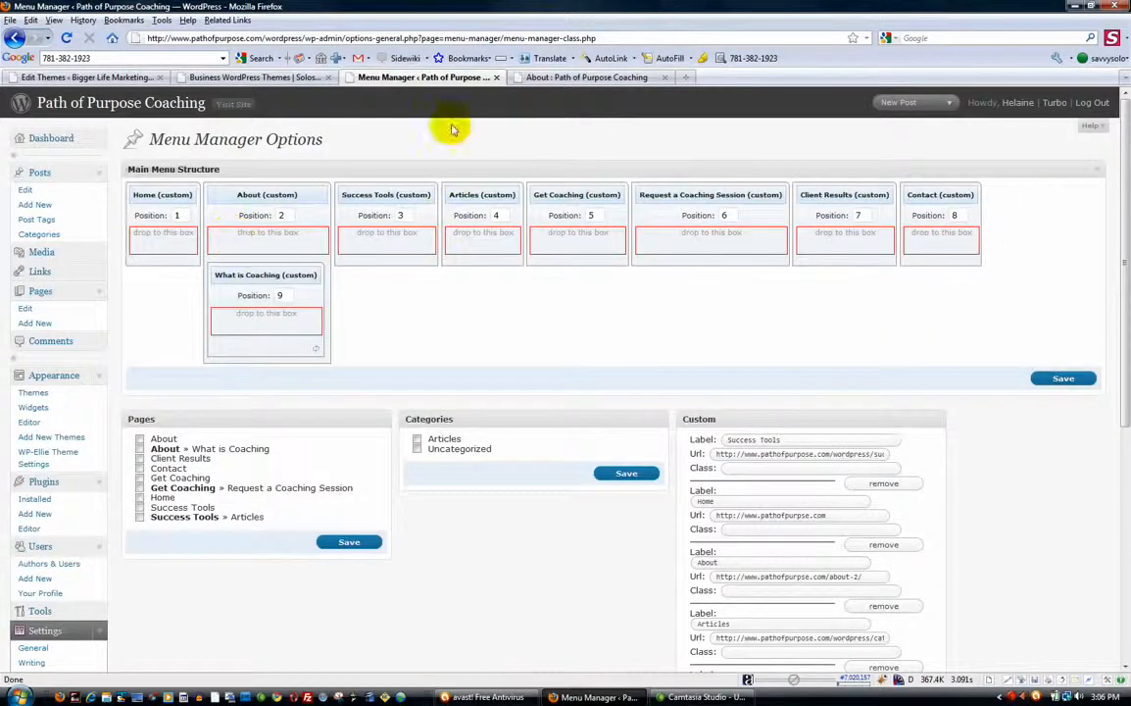
Step: Check the live site's Success Tools submenu and nest the Articles item under Success Tools in the main menu structure
left_click(588, 77)
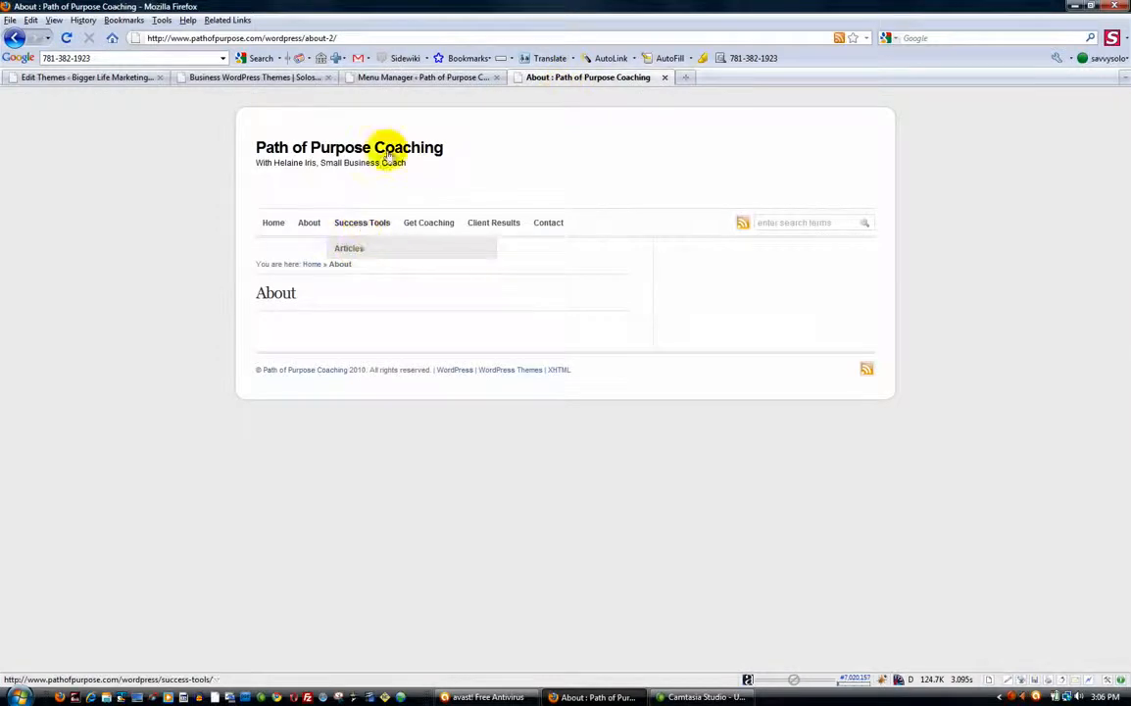
left_click(407, 79)
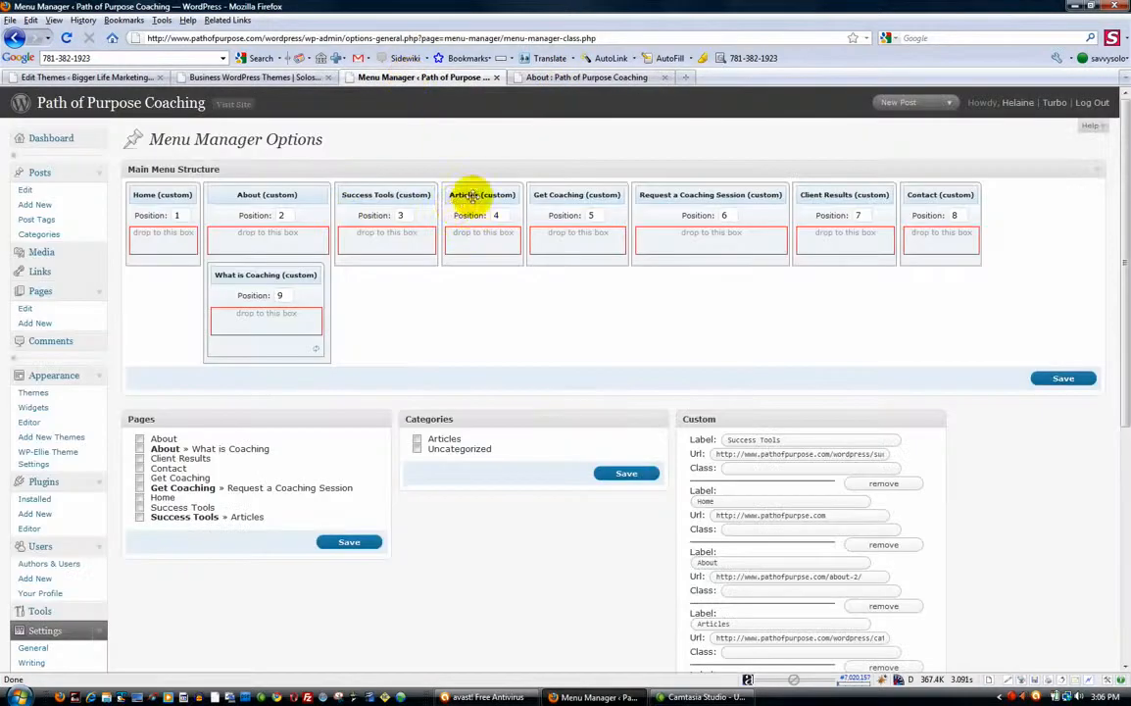
left_click_drag(475, 190, 375, 235)
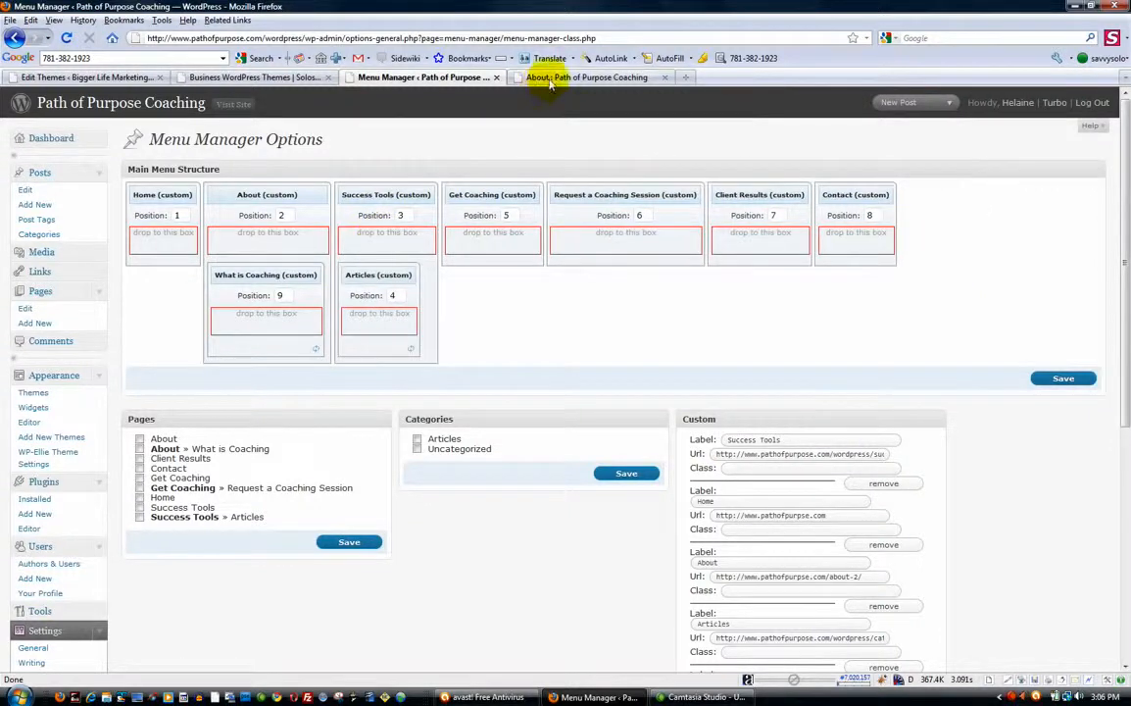
Step: Nest the Request a Coaching Session item under Get Coaching to match the live site, and save the main menu structure
left_click(550, 81)
mouse_move(427, 231)
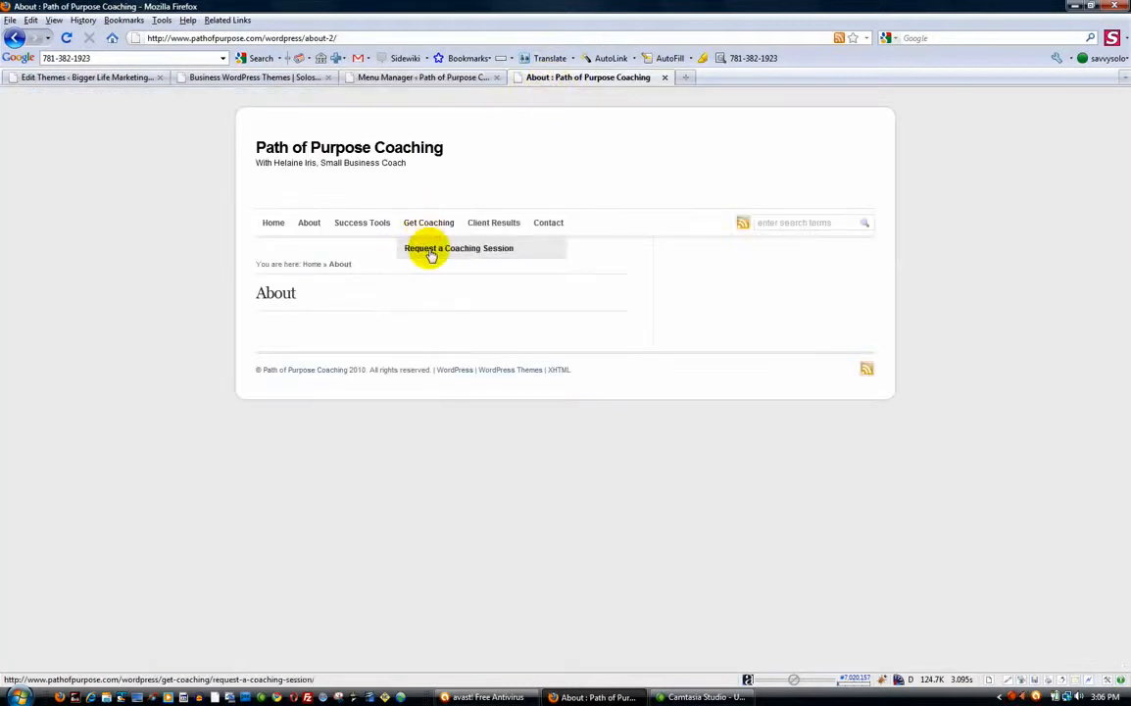
left_click(430, 81)
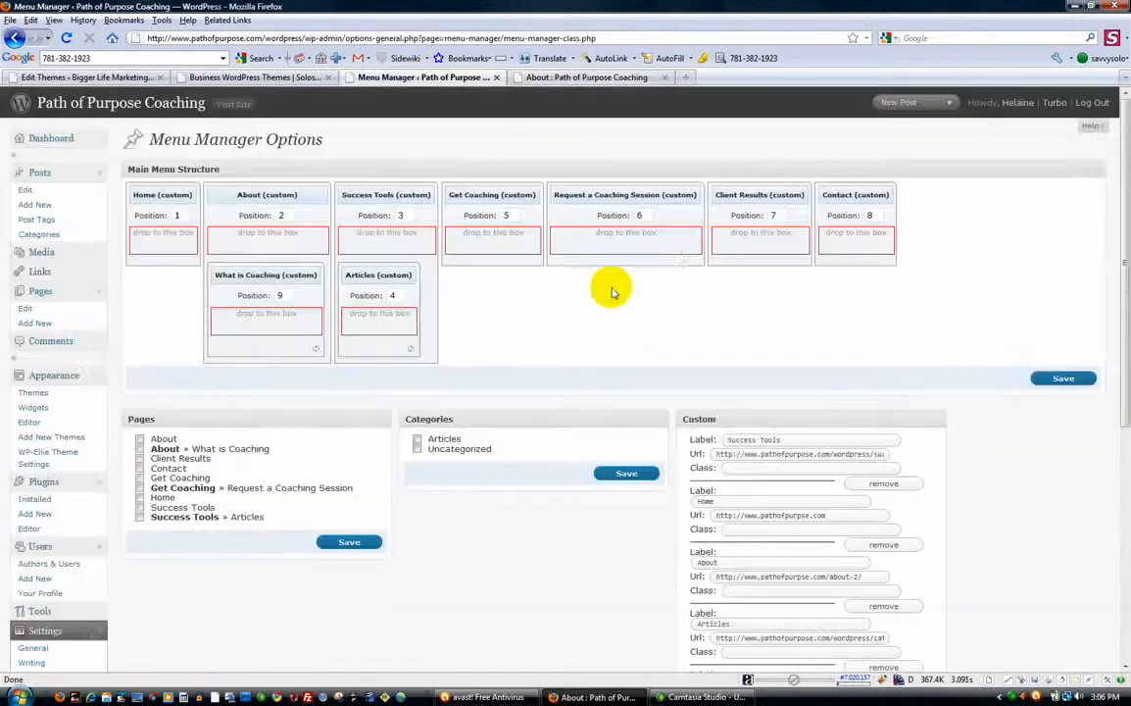
left_click_drag(594, 219, 501, 233)
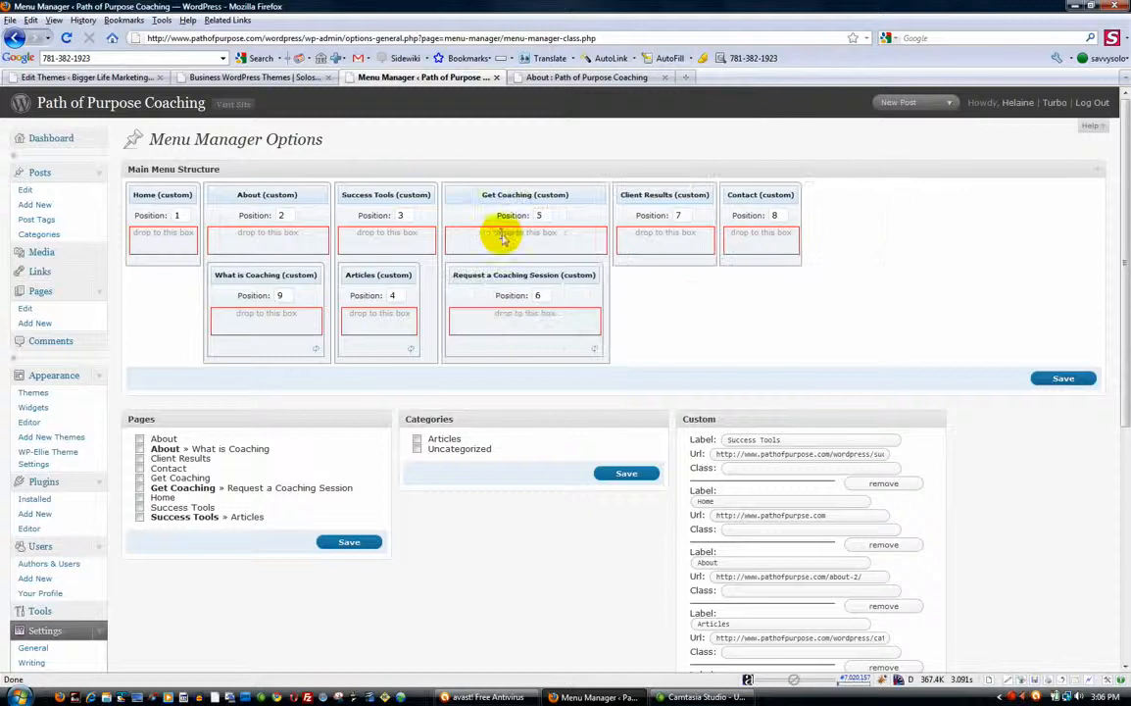
left_click(1066, 380)
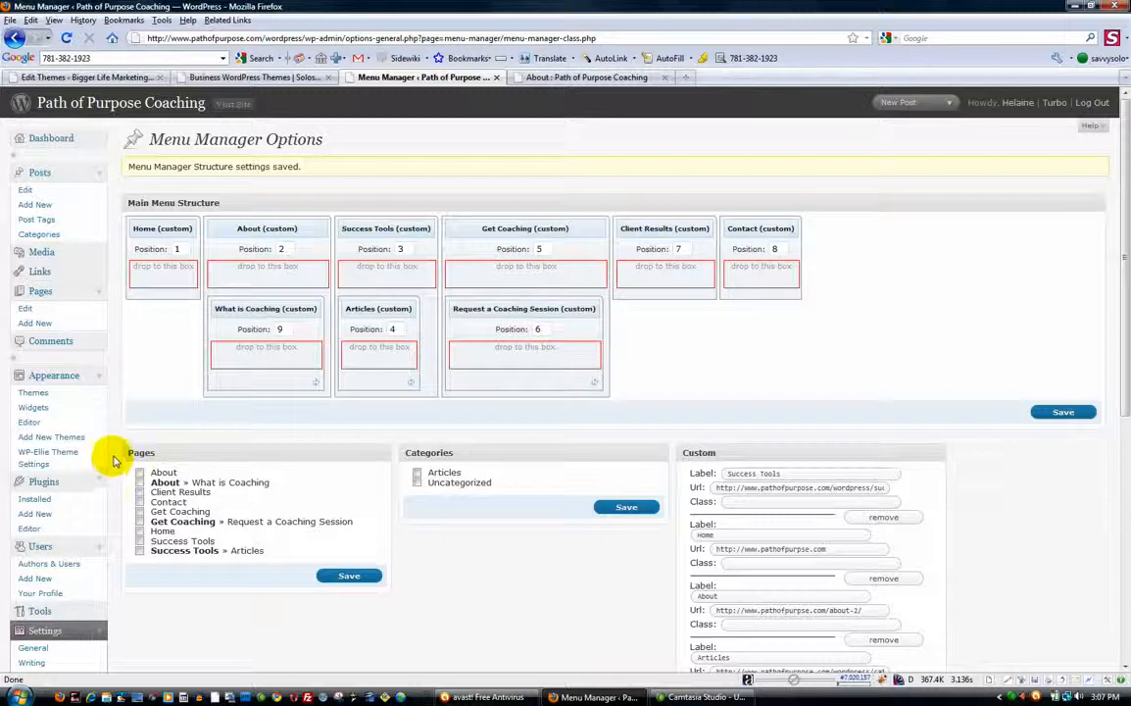
Step: Open the theme's Header template (header.php) for editing at its topnav navigation code
left_click(30, 425)
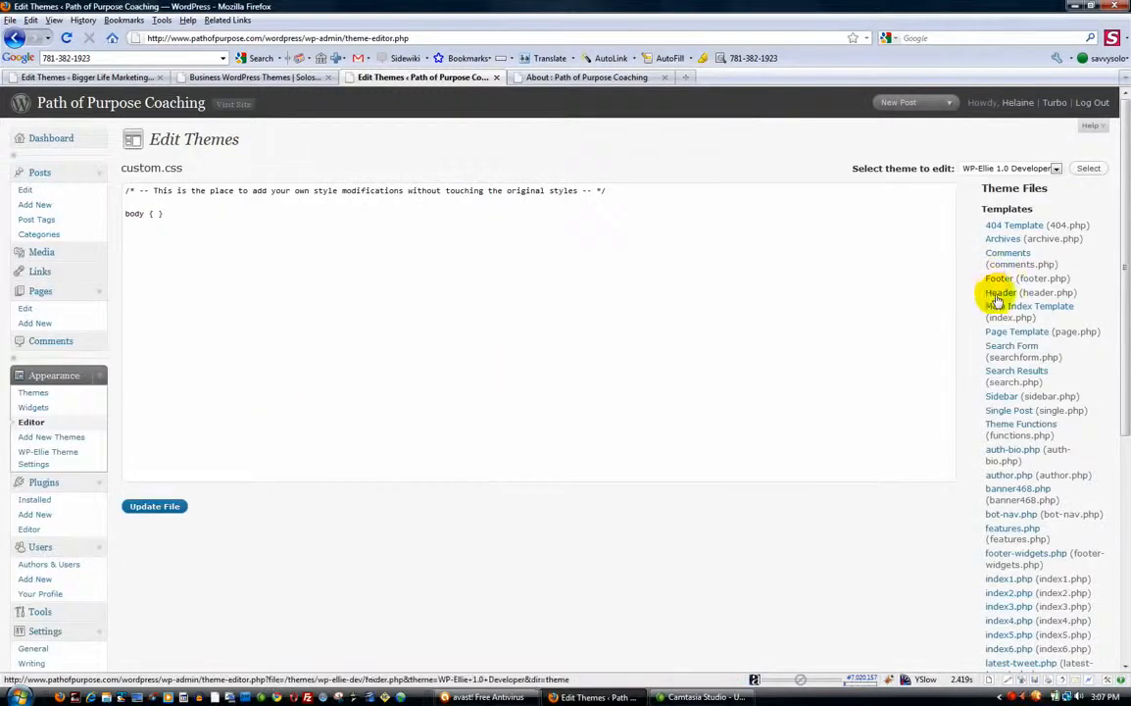
left_click(1001, 293)
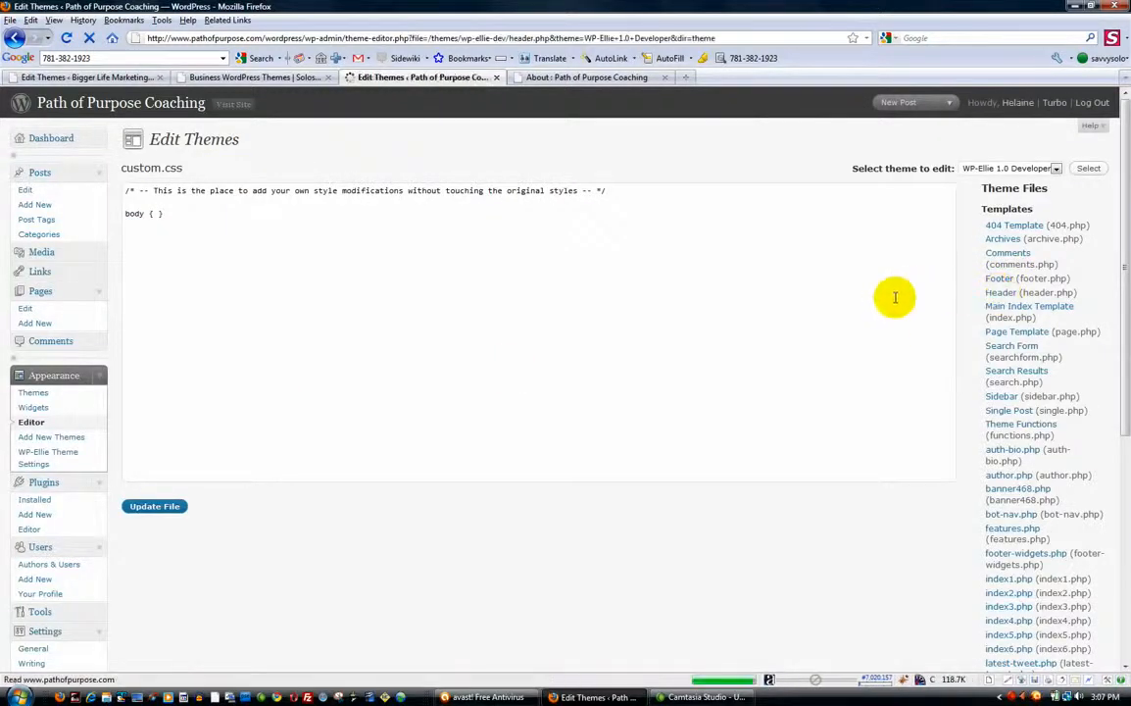
left_click_drag(946, 231, 968, 417)
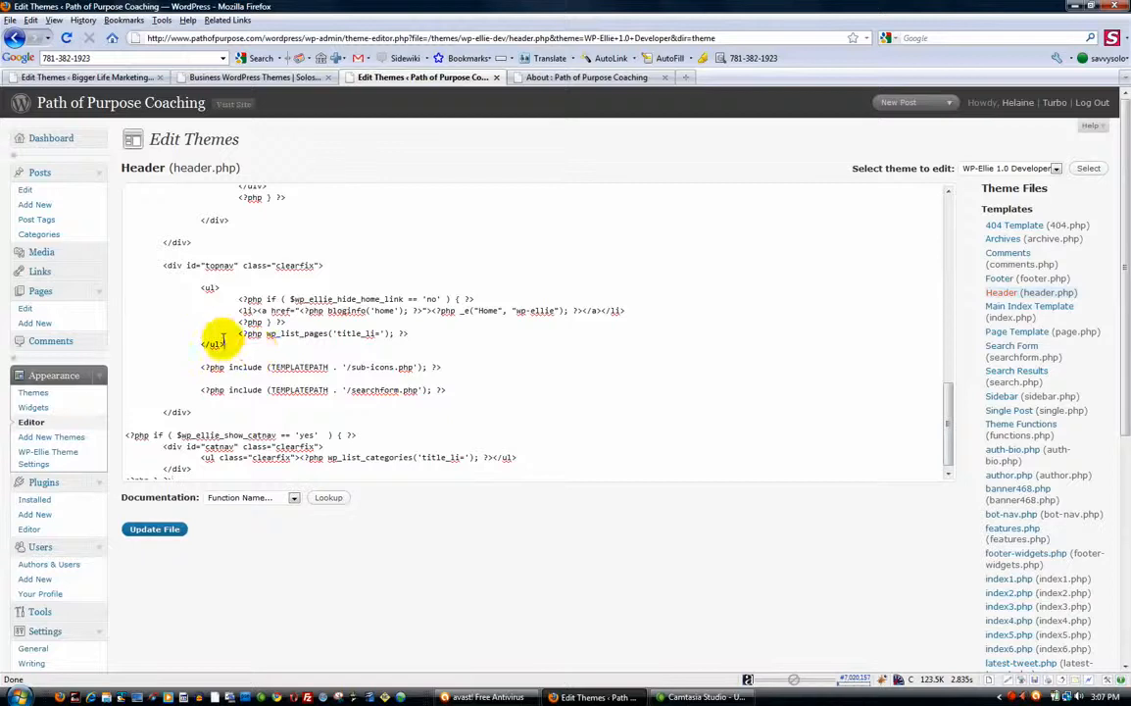
Step: Examine the topnav div and the page-list ul block inside it in the Path of Purpose Coaching header.php
left_click_drag(224, 342, 188, 288)
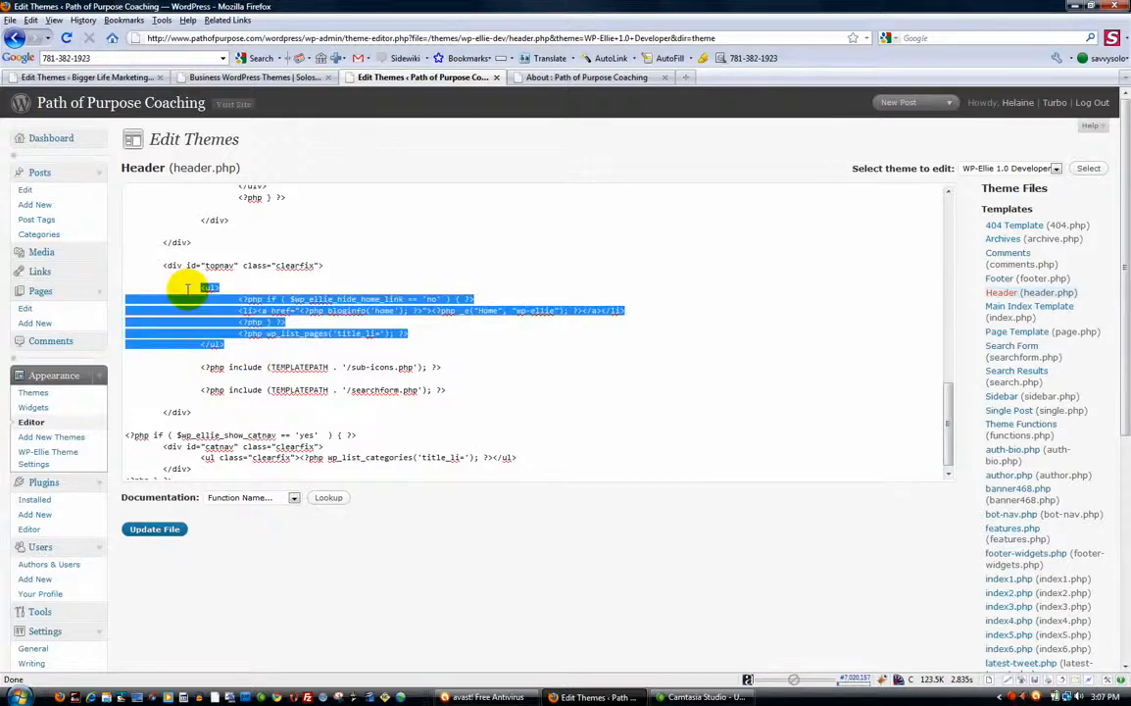
left_click_drag(160, 265, 321, 265)
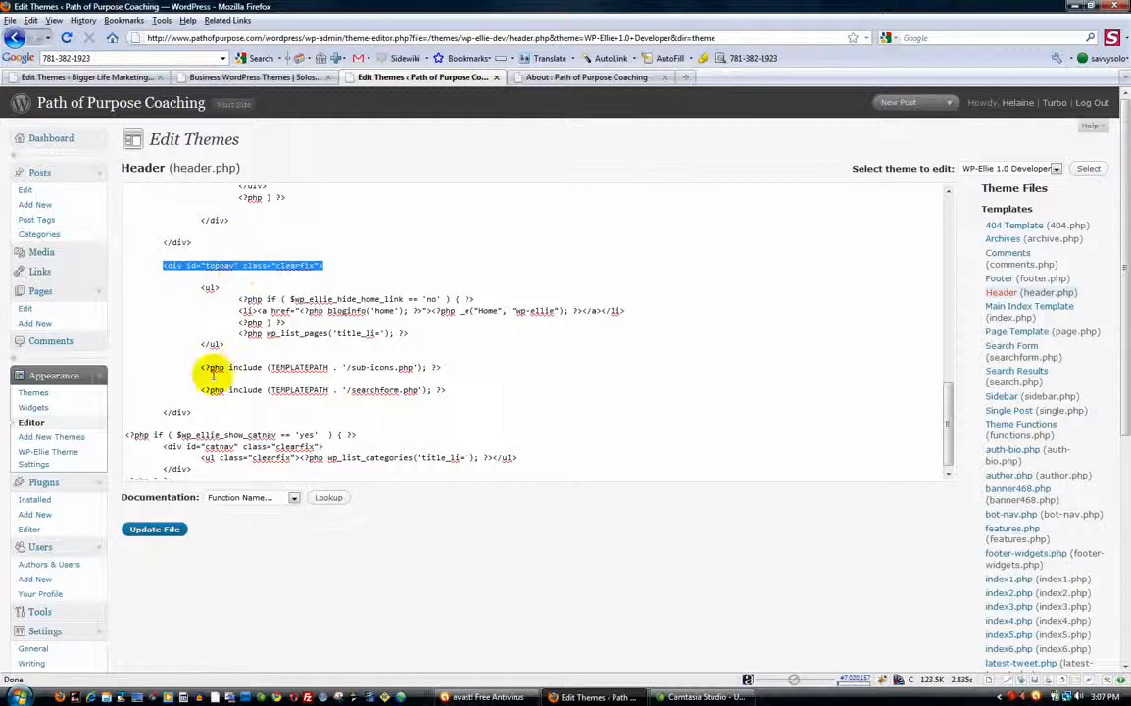
left_click_drag(192, 412, 137, 266)
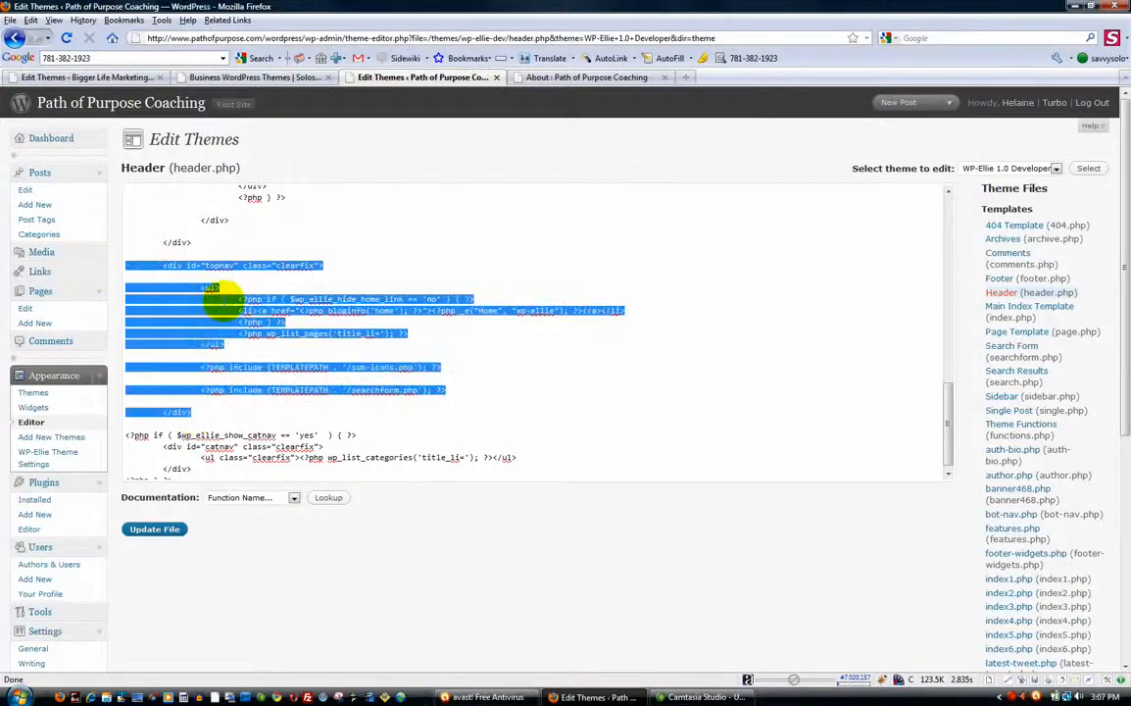
left_click(231, 299)
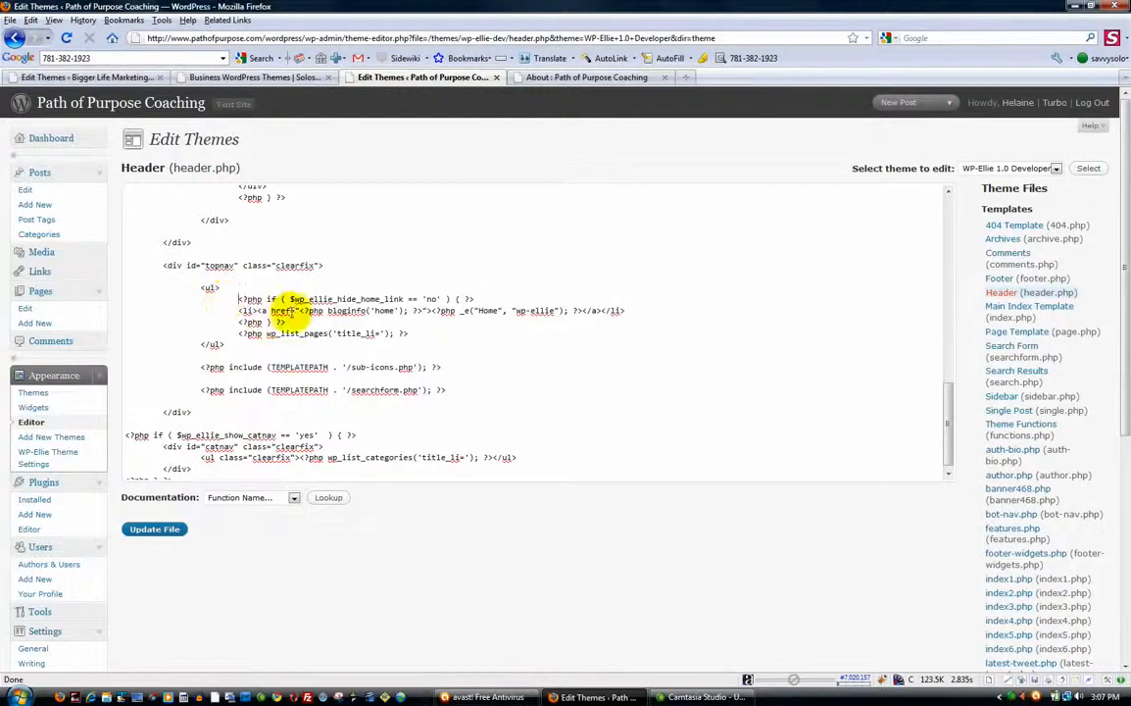
Step: Copy the topnav ul block containing the mm_menu function check from the Bigger Life Marketing site's header.php
left_click(96, 81)
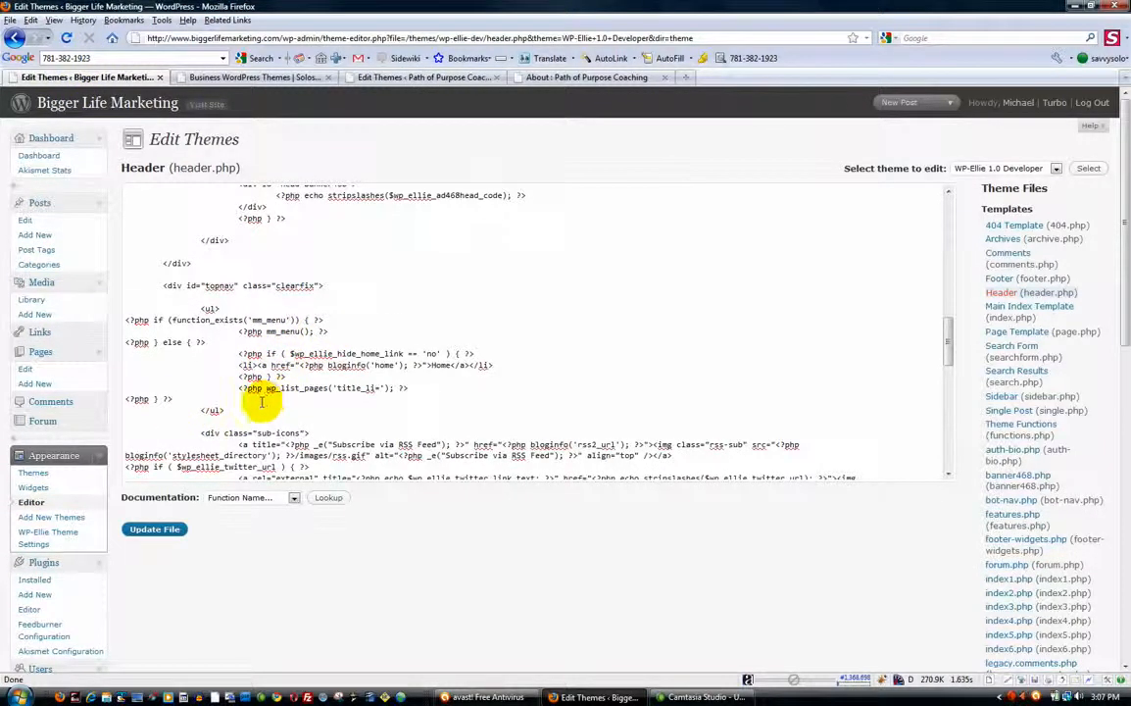
left_click_drag(226, 410, 121, 308)
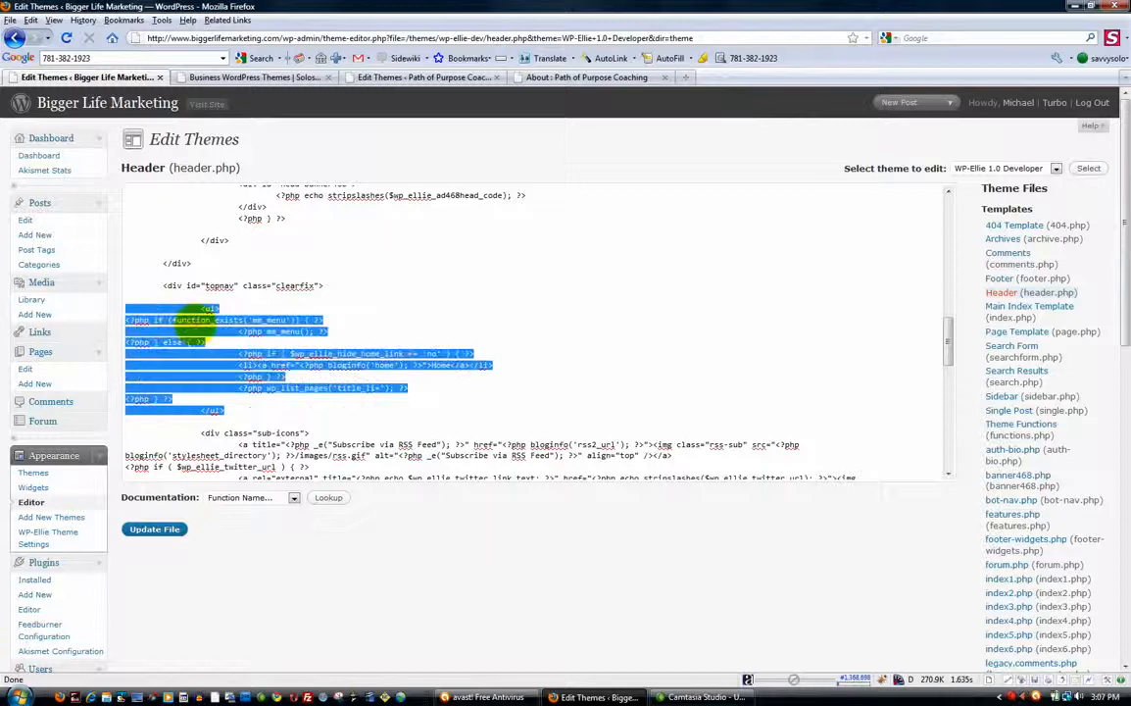
right_click(235, 328)
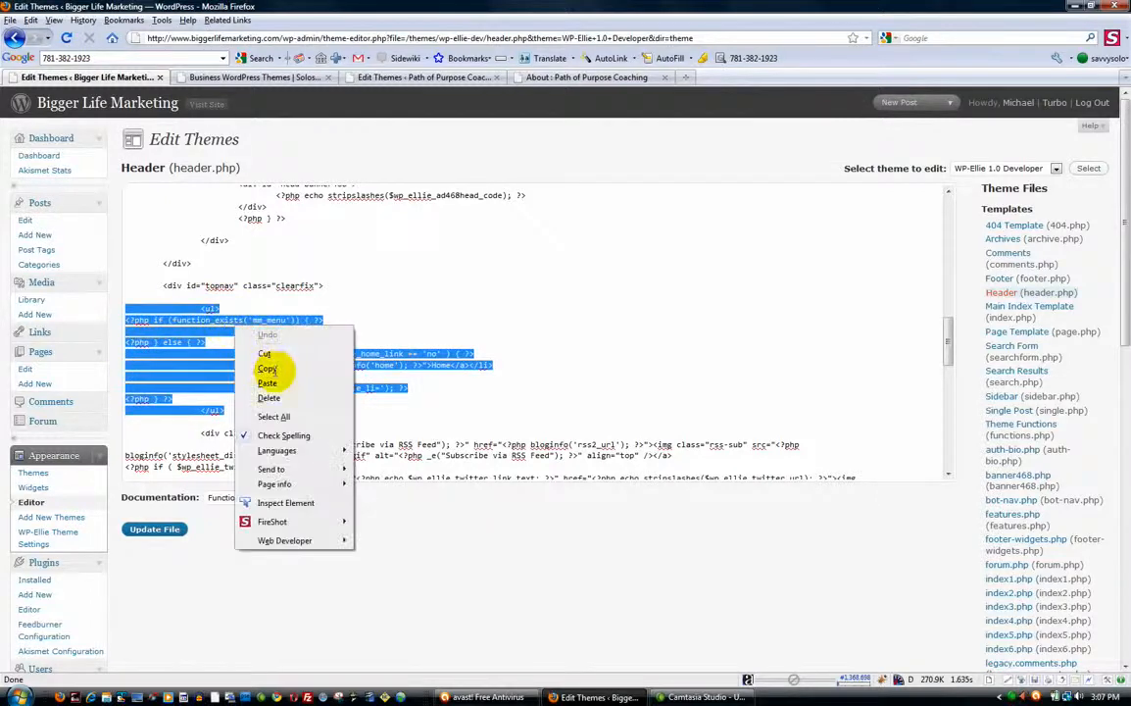
left_click(267, 369)
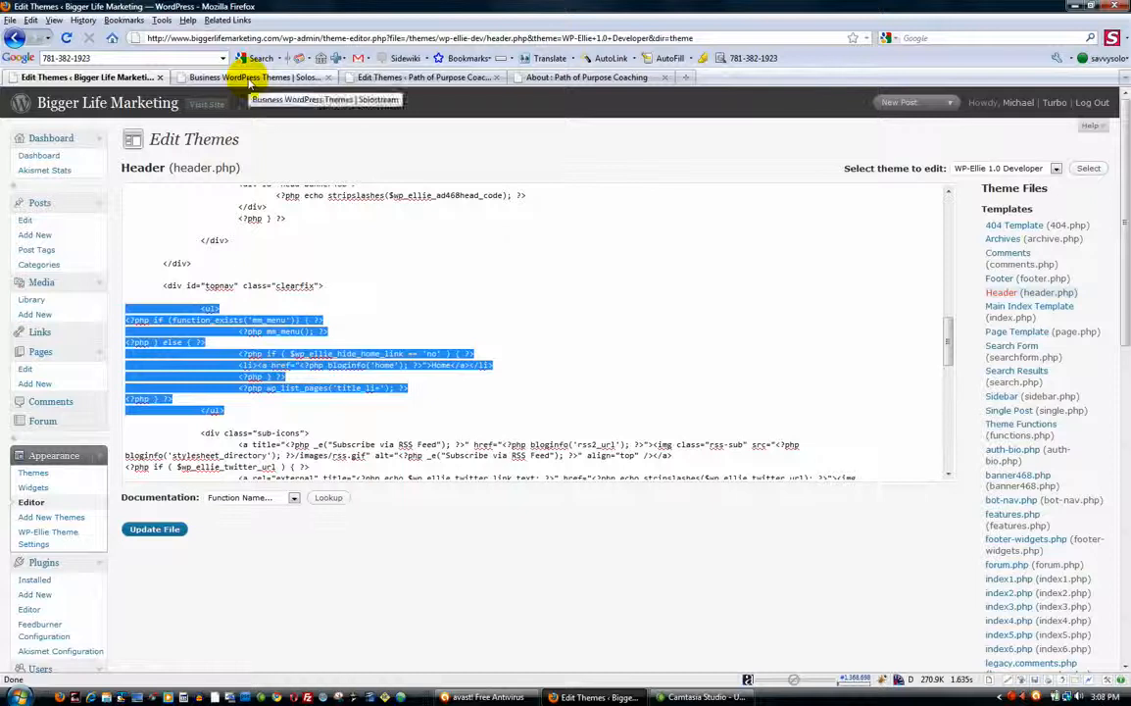
Step: Replace the topnav ul block in the Path of Purpose Coaching header.php with the copied mm_menu code
left_click(380, 78)
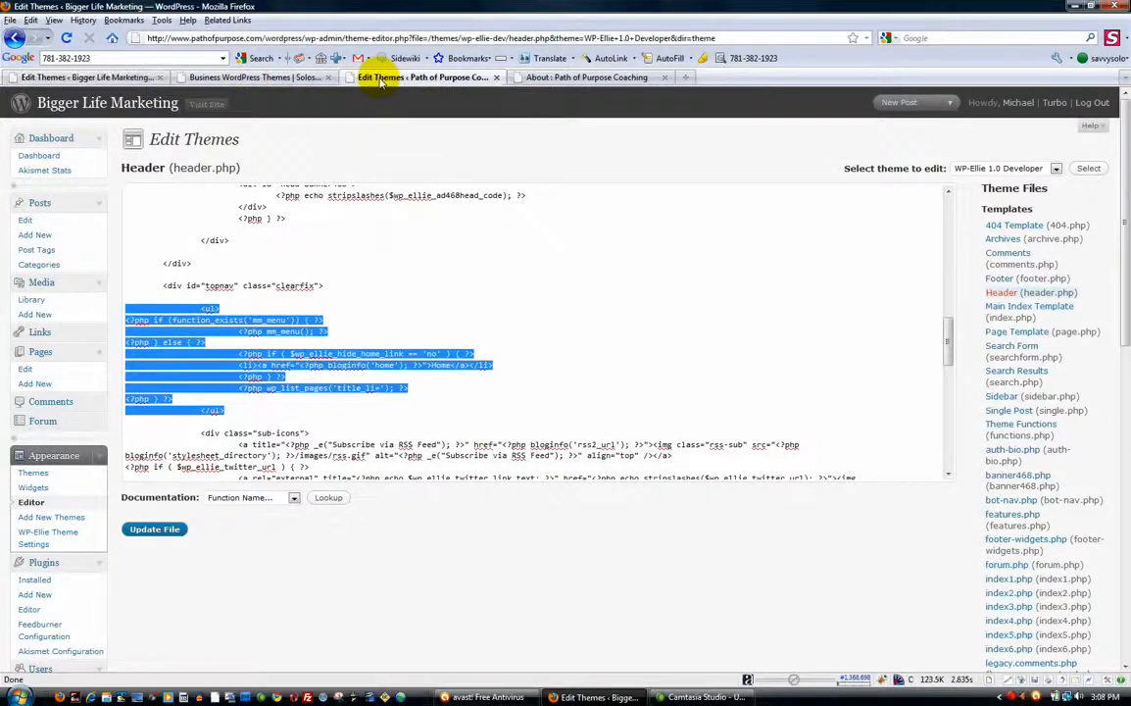
left_click_drag(224, 344, 138, 290)
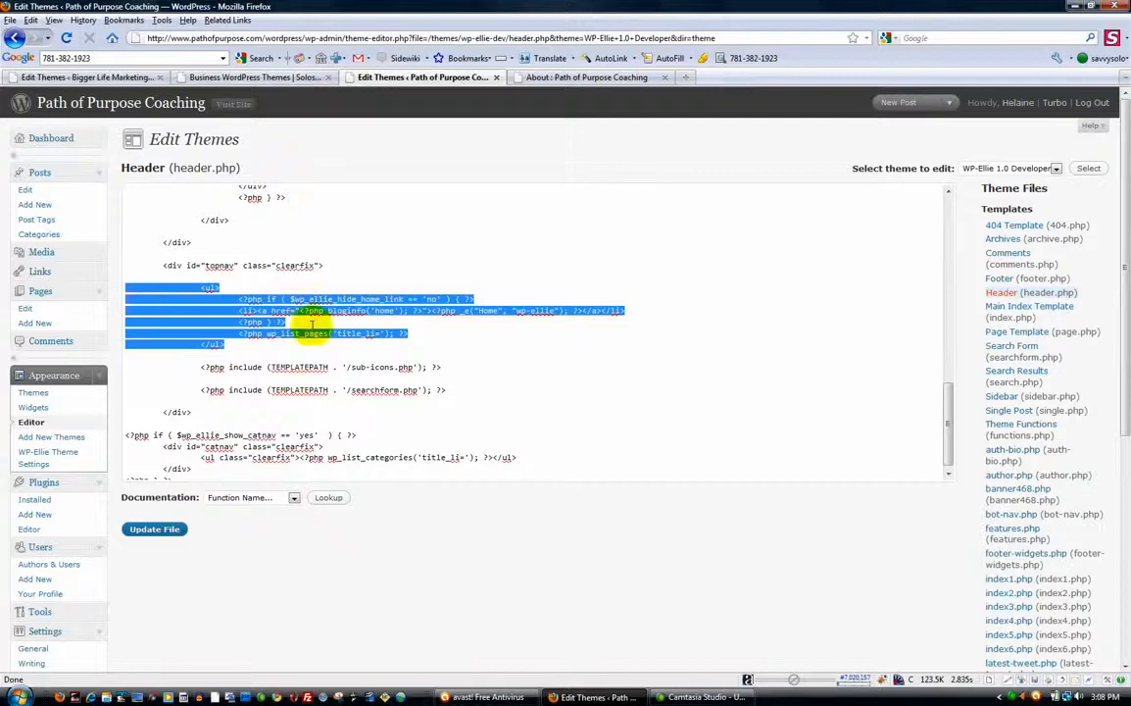
key("Delete")
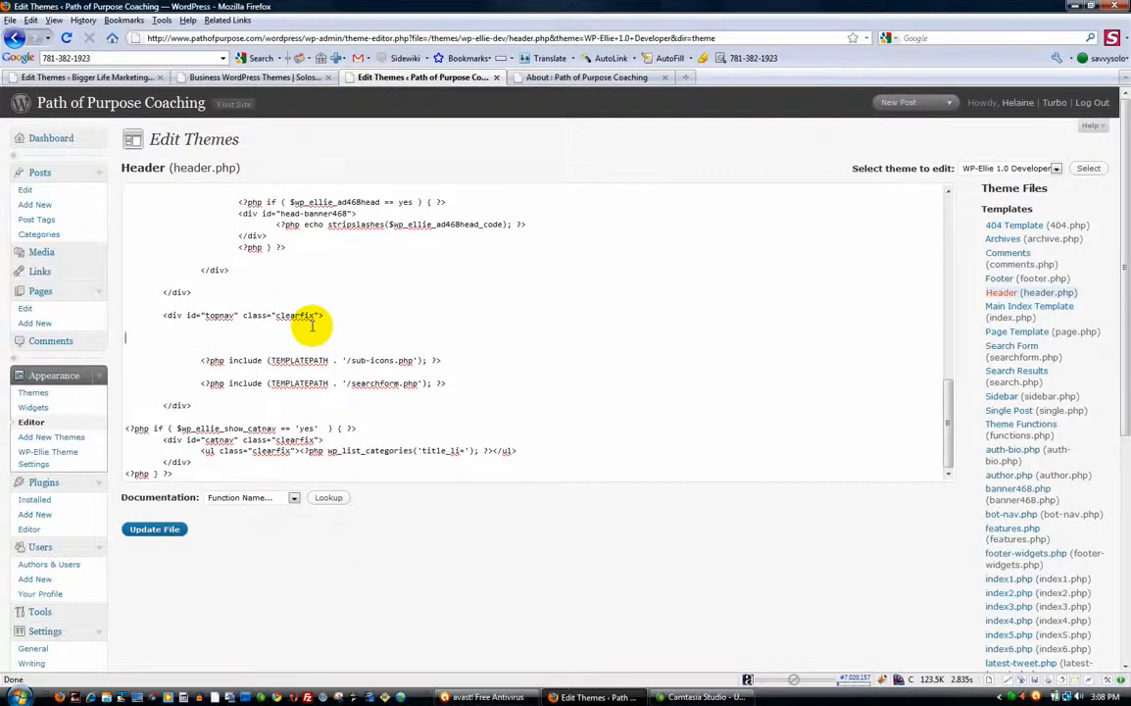
key("ctrl+z")
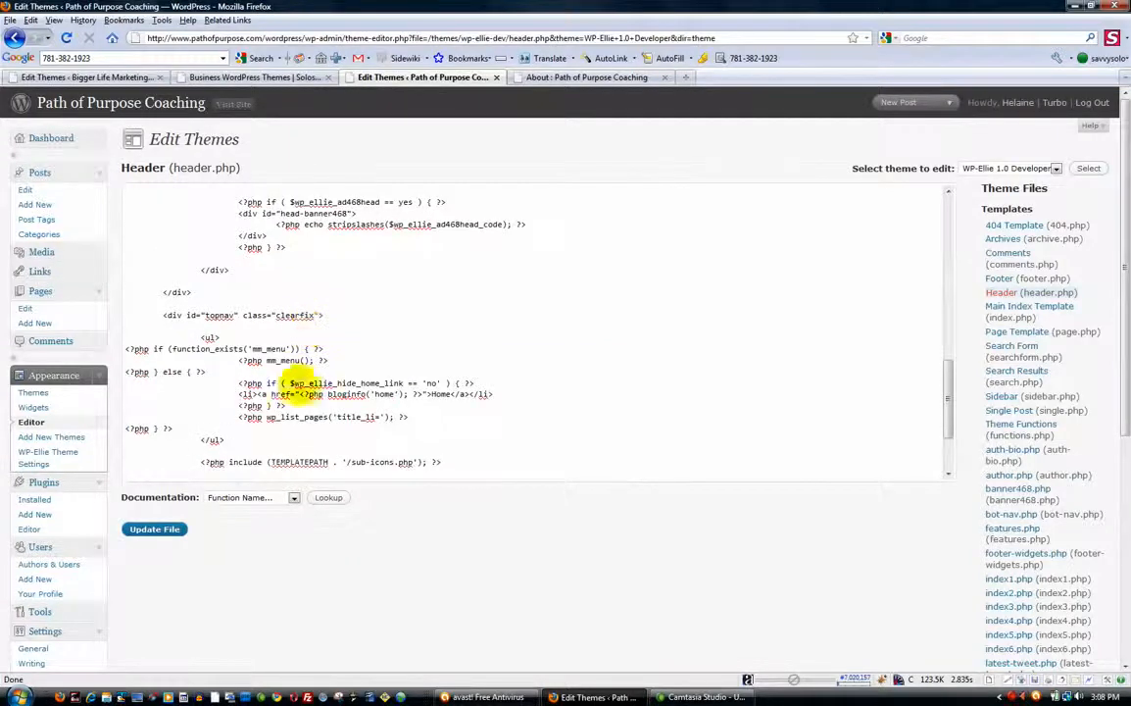
Step: Review the pasted navigation code: the Home link line, the mm_menu check and call, and the fallback page-list lines
left_click_drag(494, 394, 382, 397)
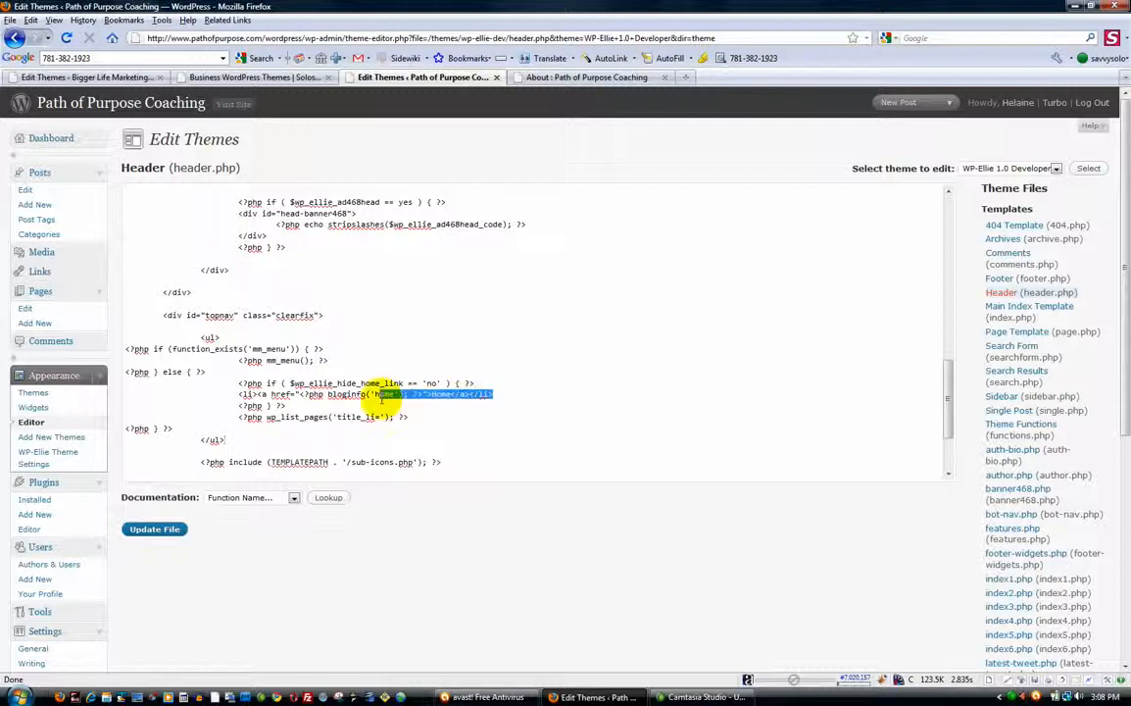
left_click(168, 348)
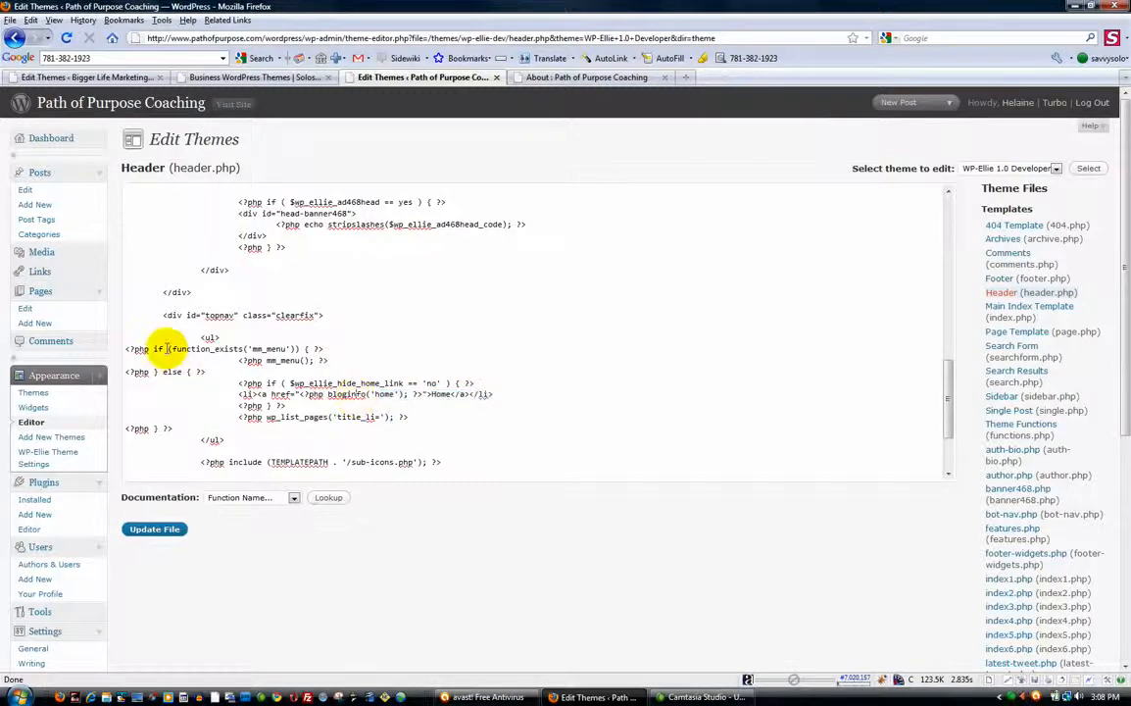
left_click(264, 348)
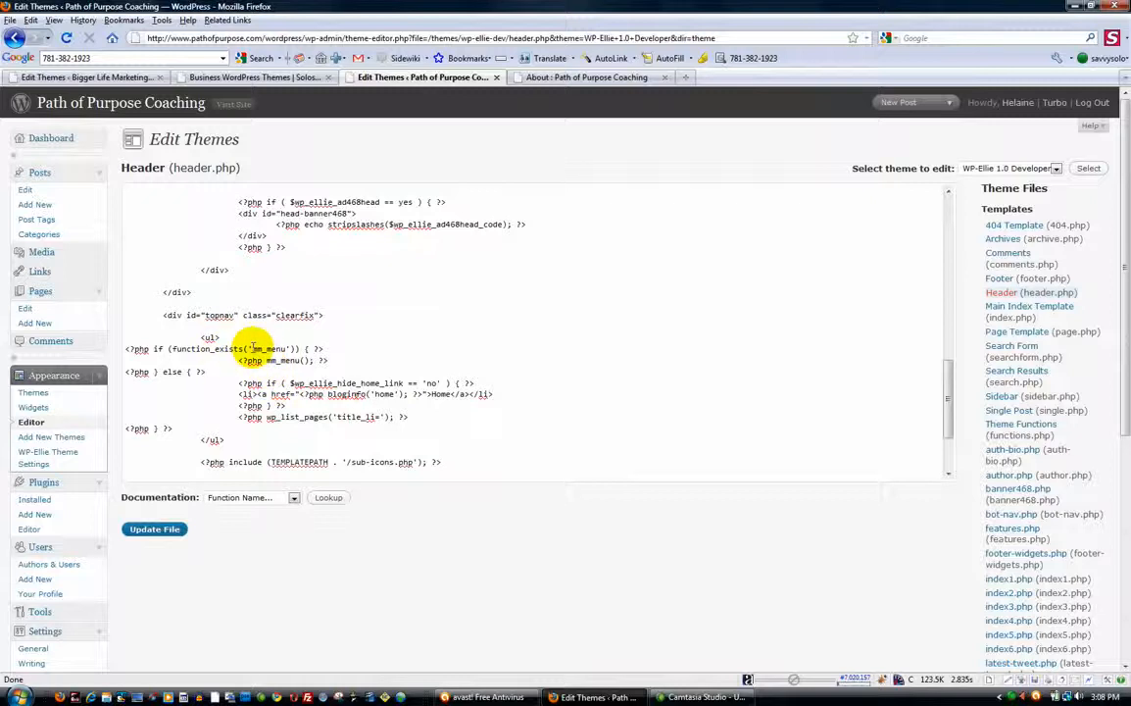
double_click(257, 348)
left_click_drag(327, 360, 139, 357)
left_click(241, 404)
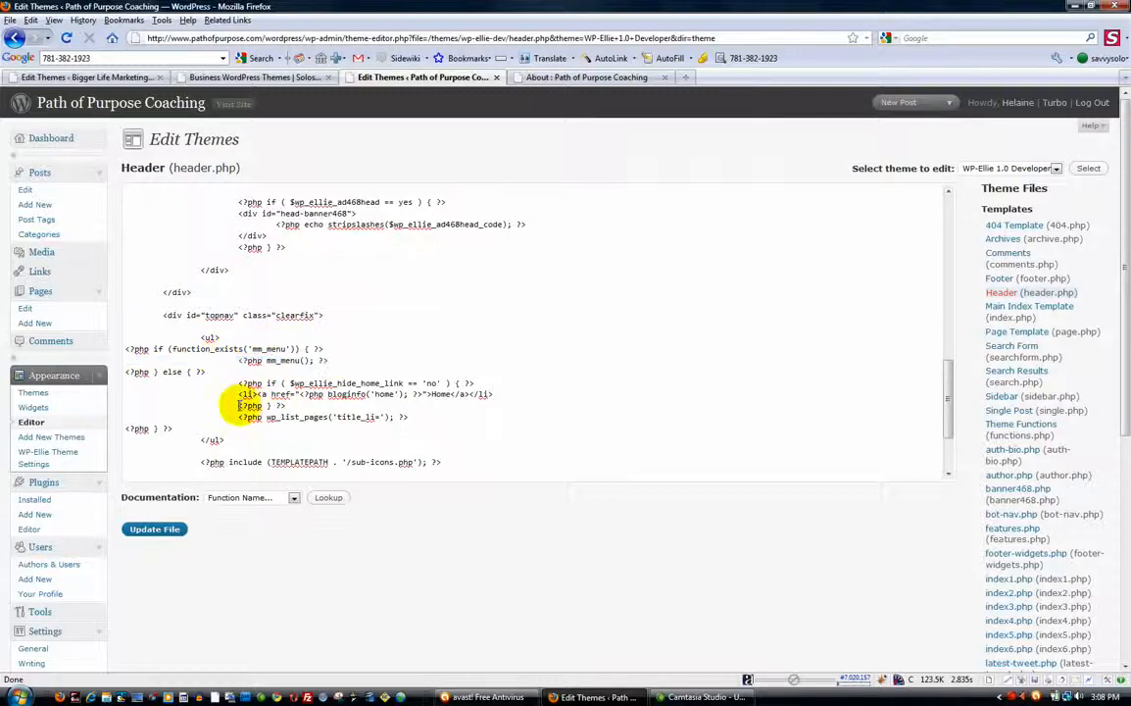
left_click_drag(410, 419, 138, 386)
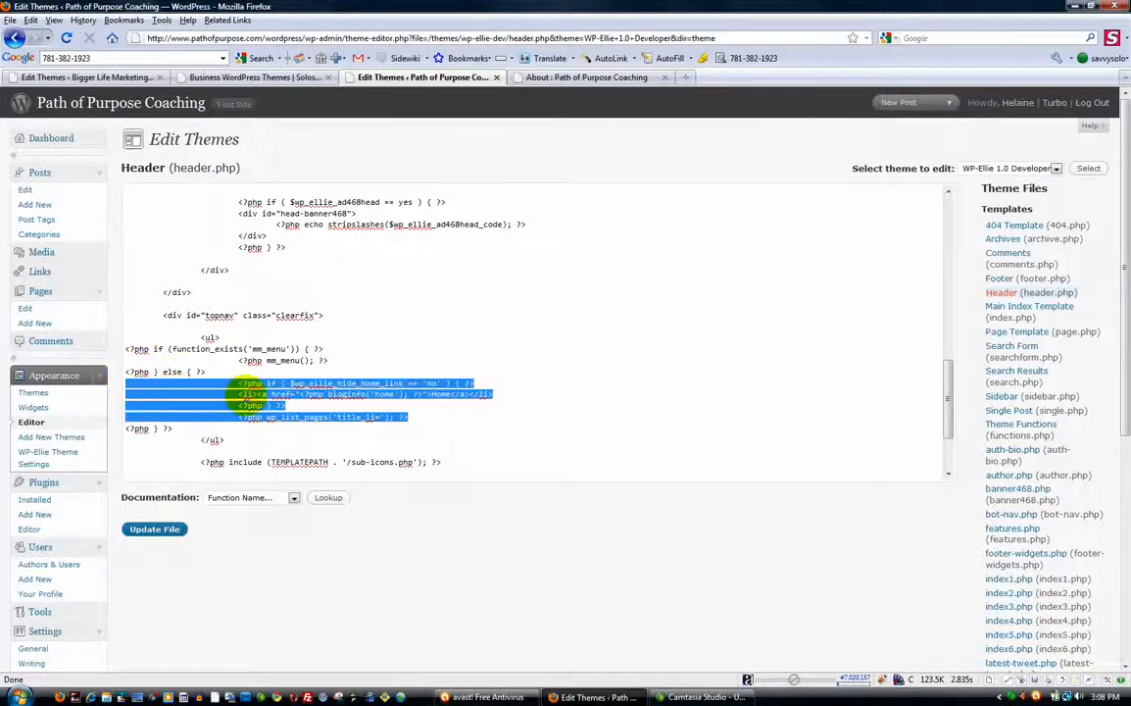
left_click(246, 394)
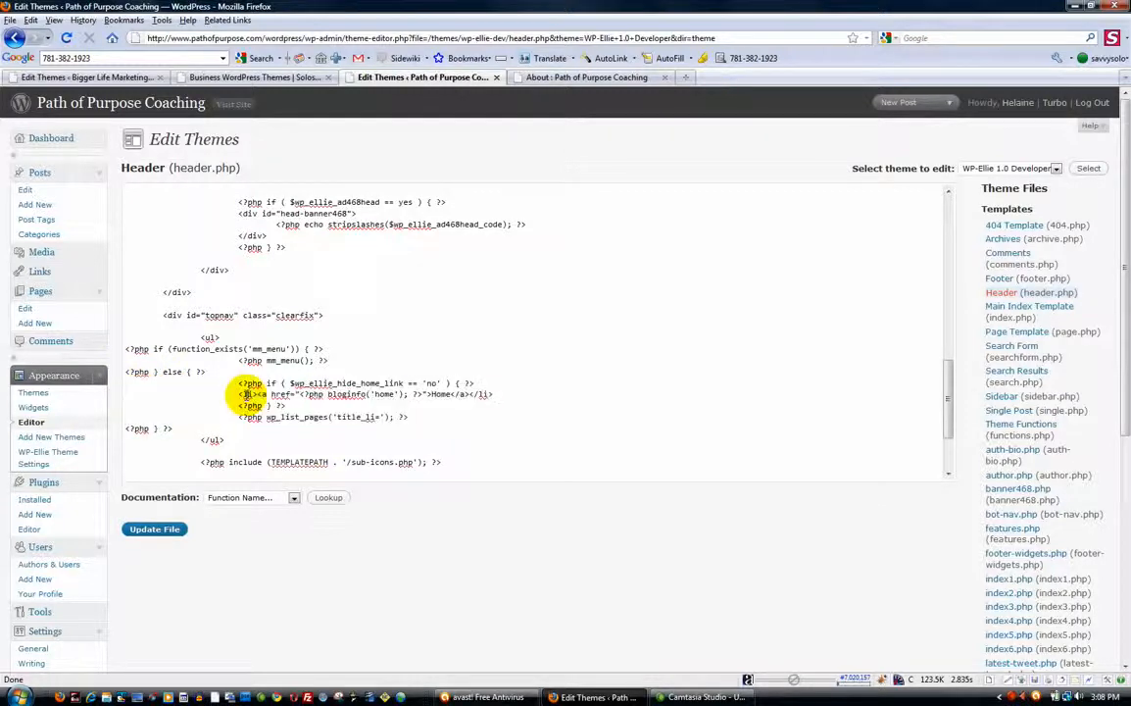
Step: Save header.php, reload the live site's About page, and check the About and Success Tools dropdowns
left_click(155, 531)
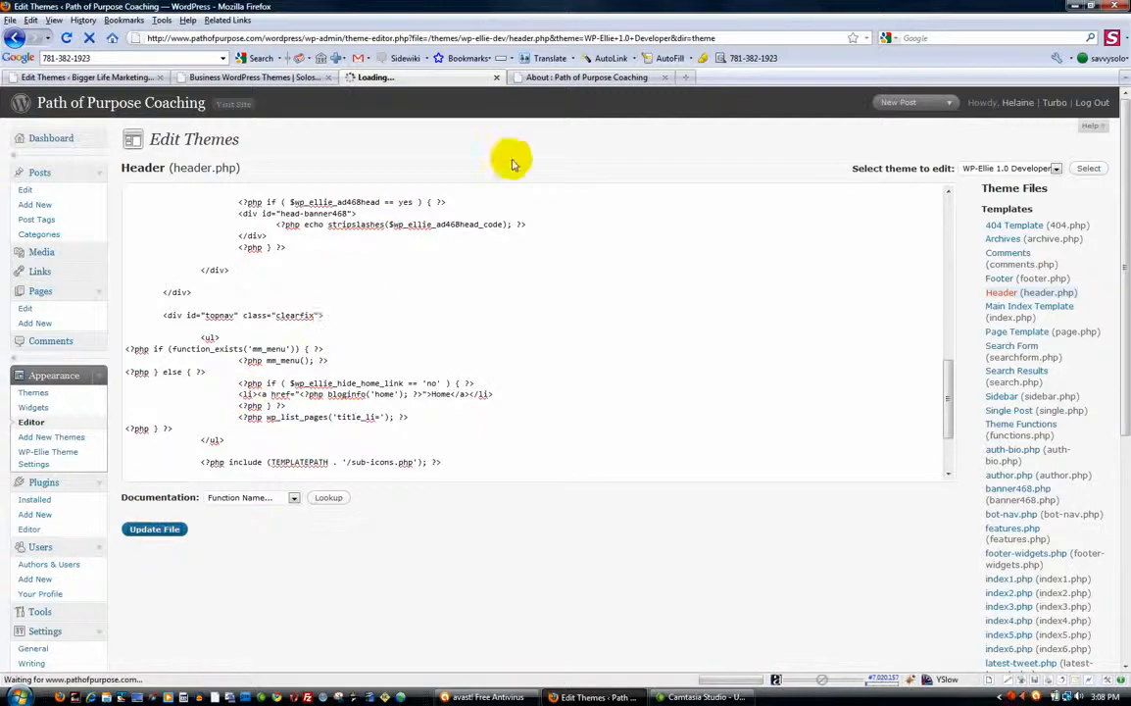
left_click(567, 78)
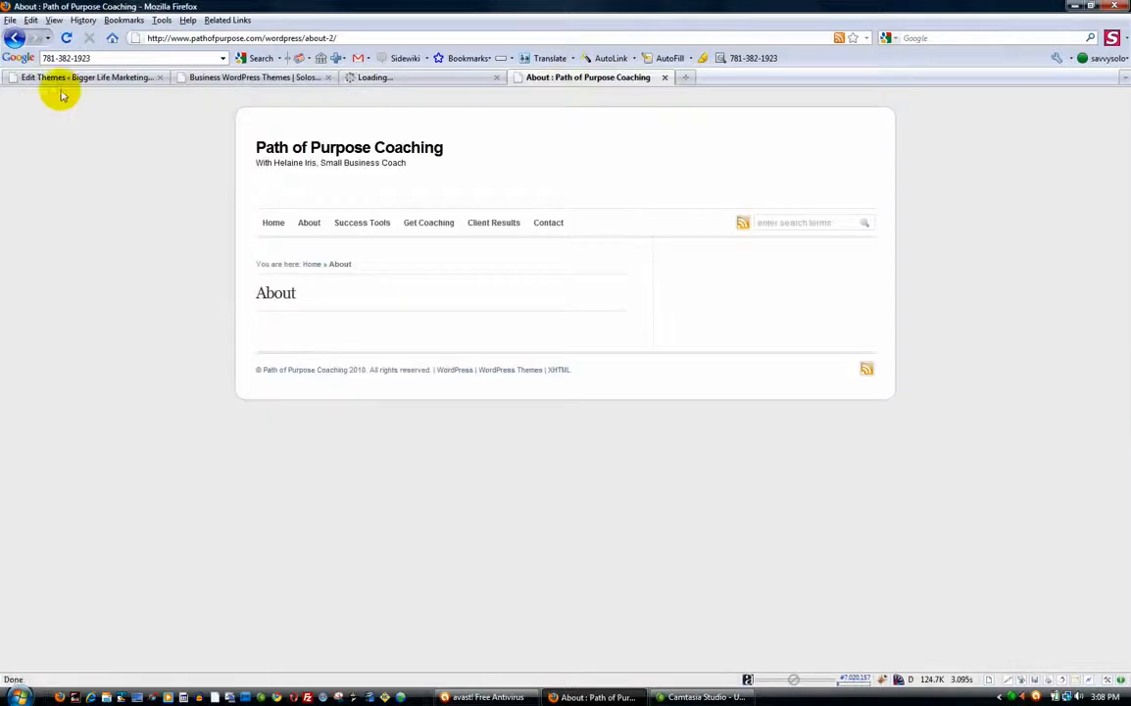
key("F5")
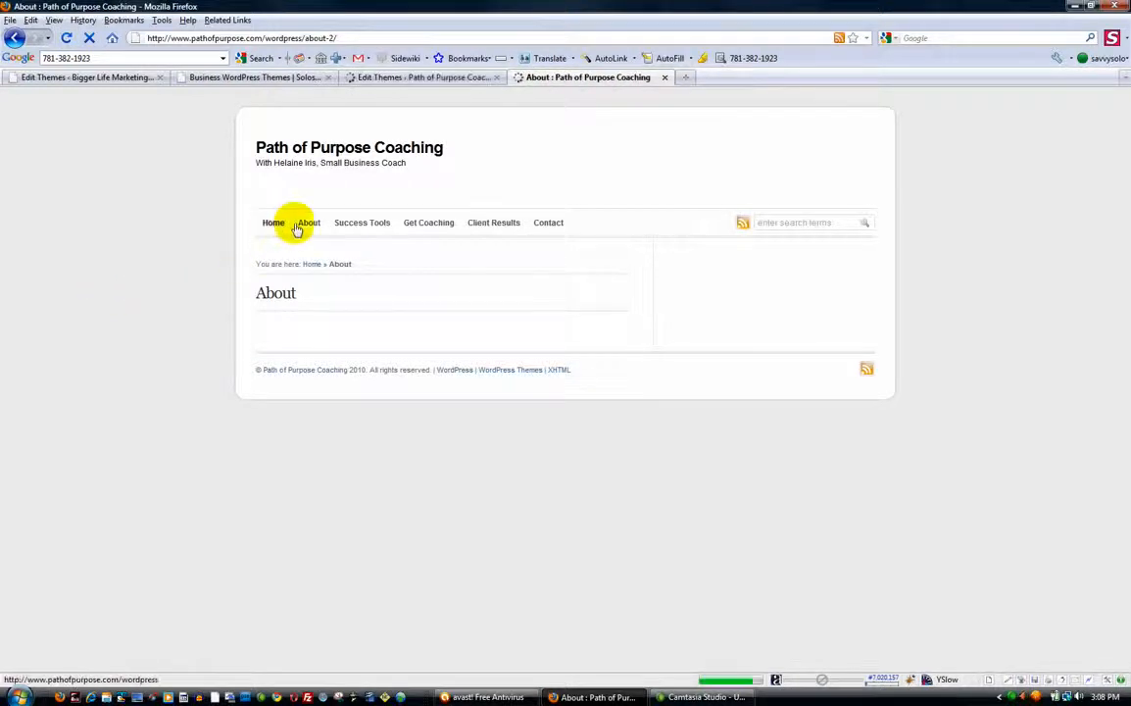
mouse_move(306, 225)
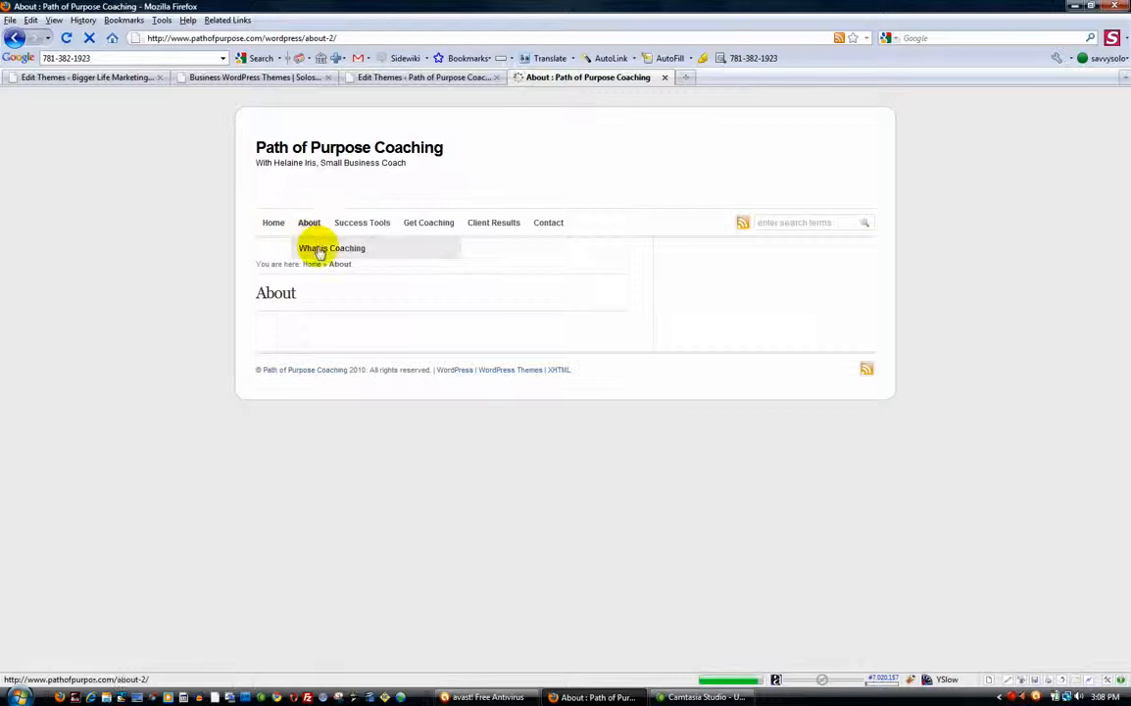
mouse_move(354, 228)
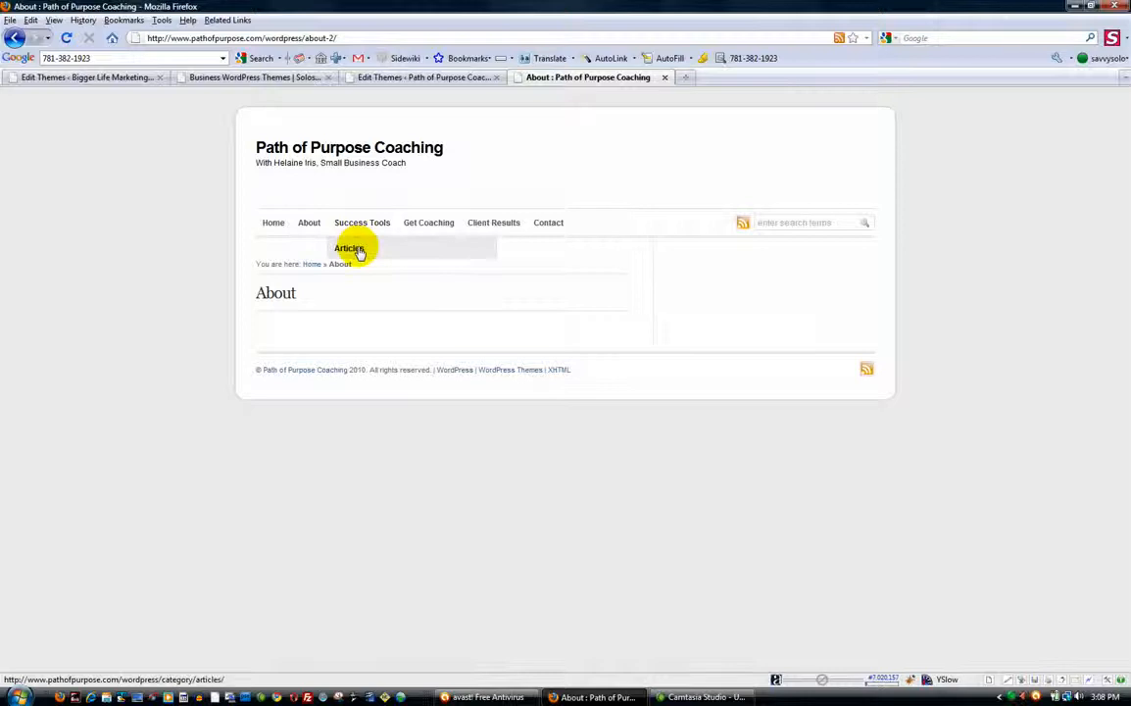
Step: Test the Articles link under Success Tools and the Home link on the live site, returning to the About page
left_click(358, 252)
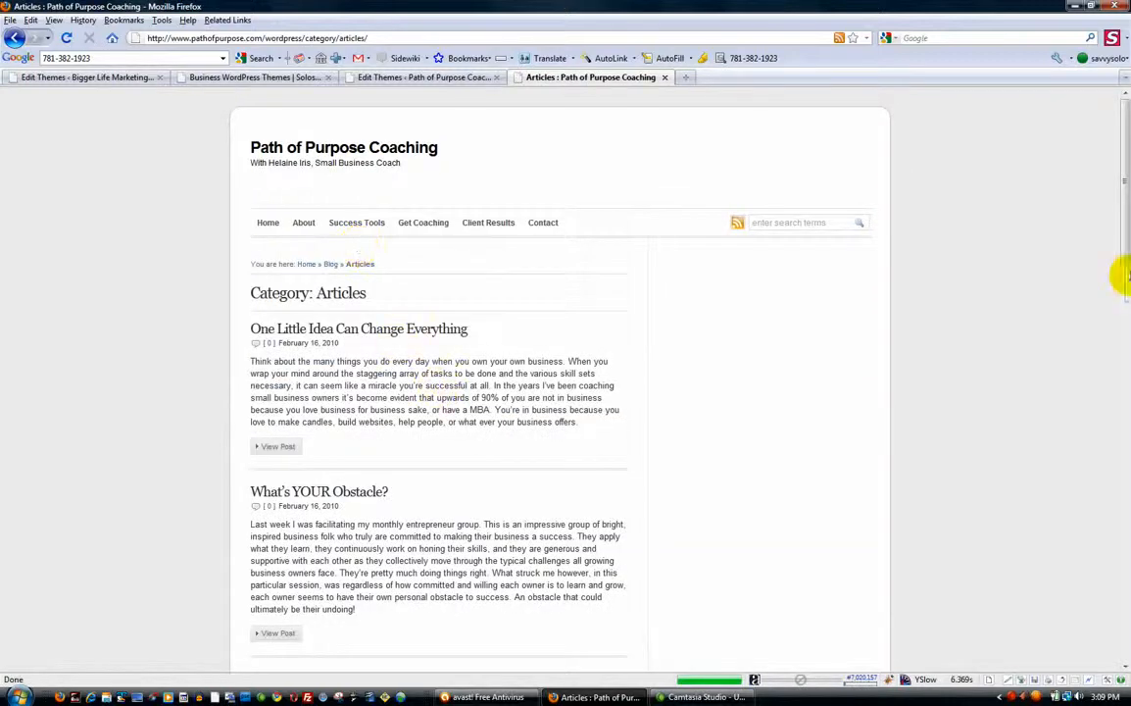
left_click_drag(1125, 241, 1125, 152)
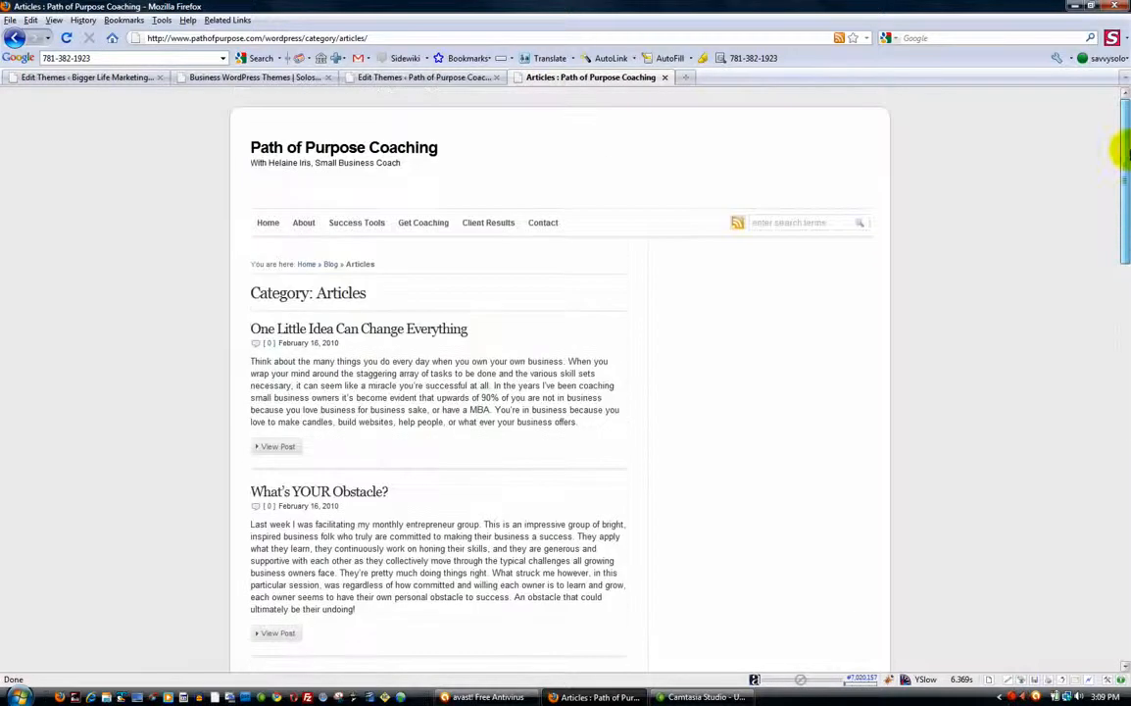
left_click(269, 223)
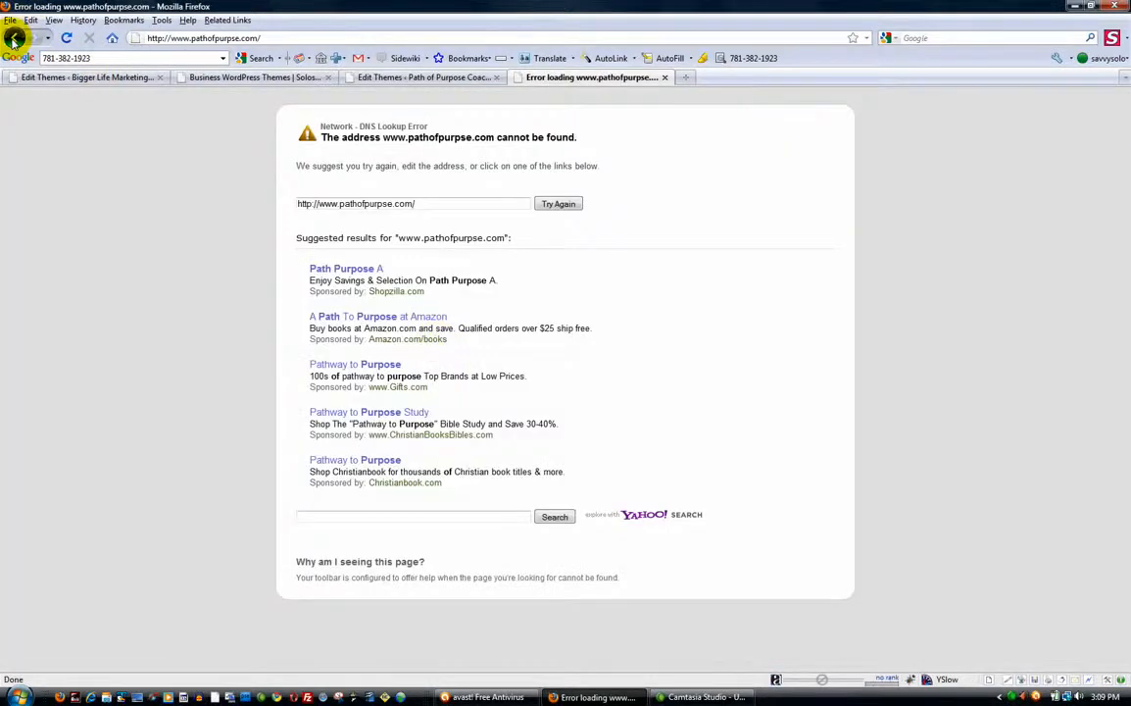
left_click(14, 39)
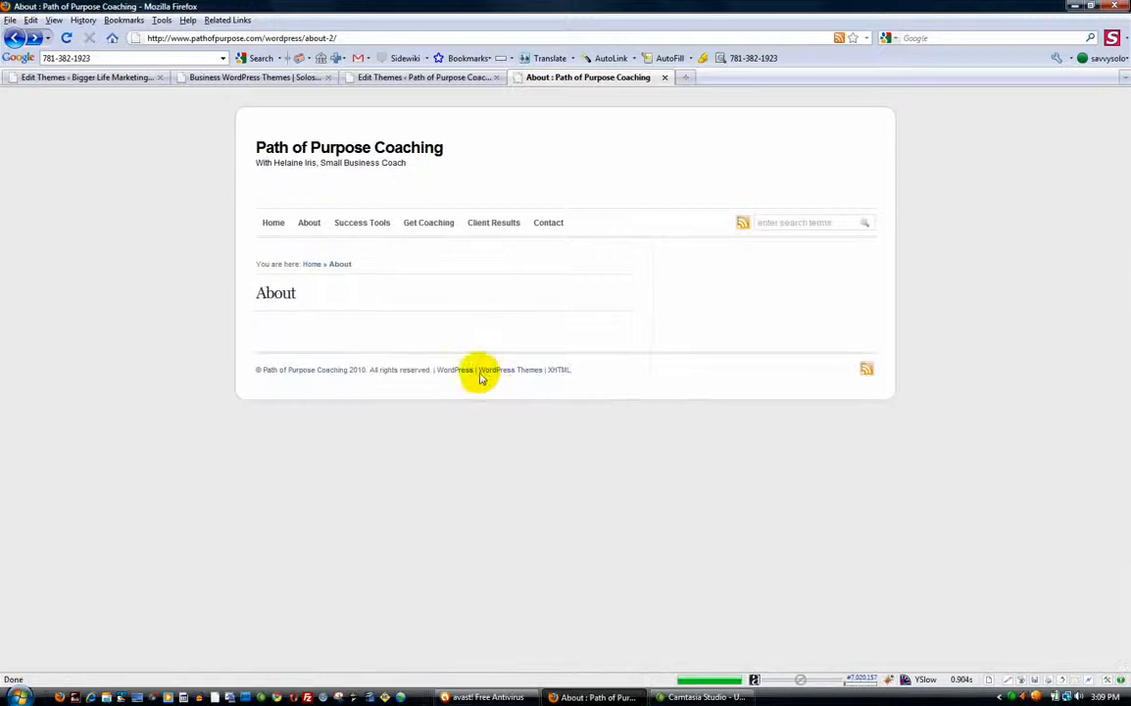
left_click(274, 226)
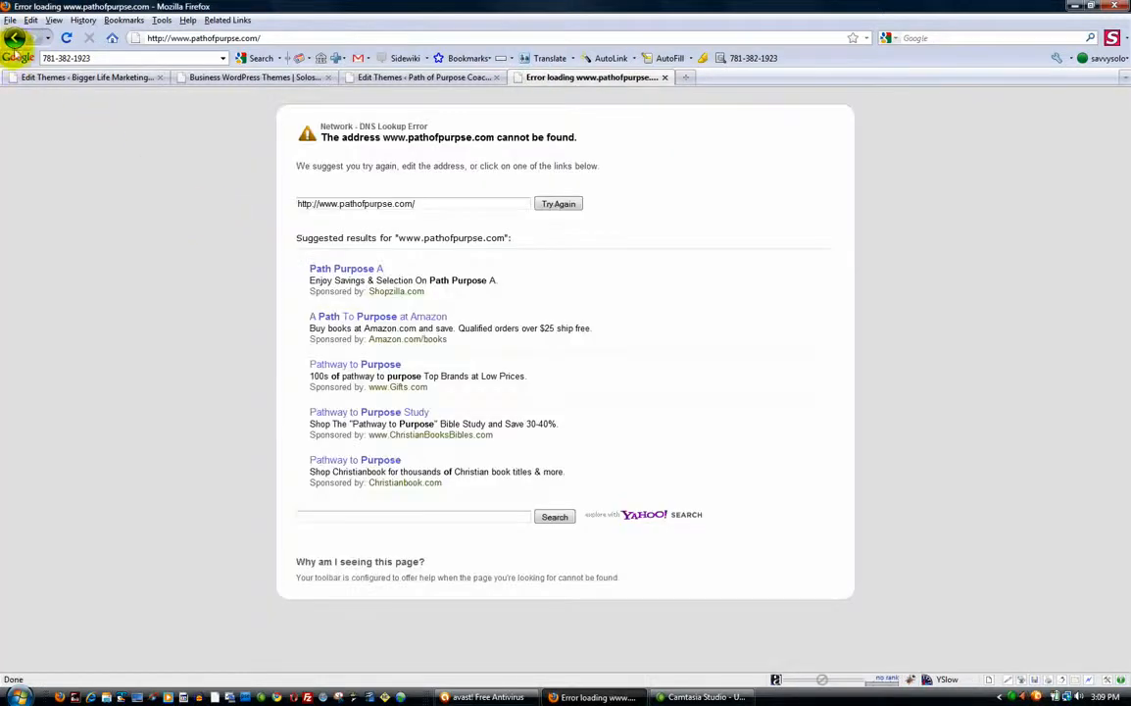
left_click(15, 40)
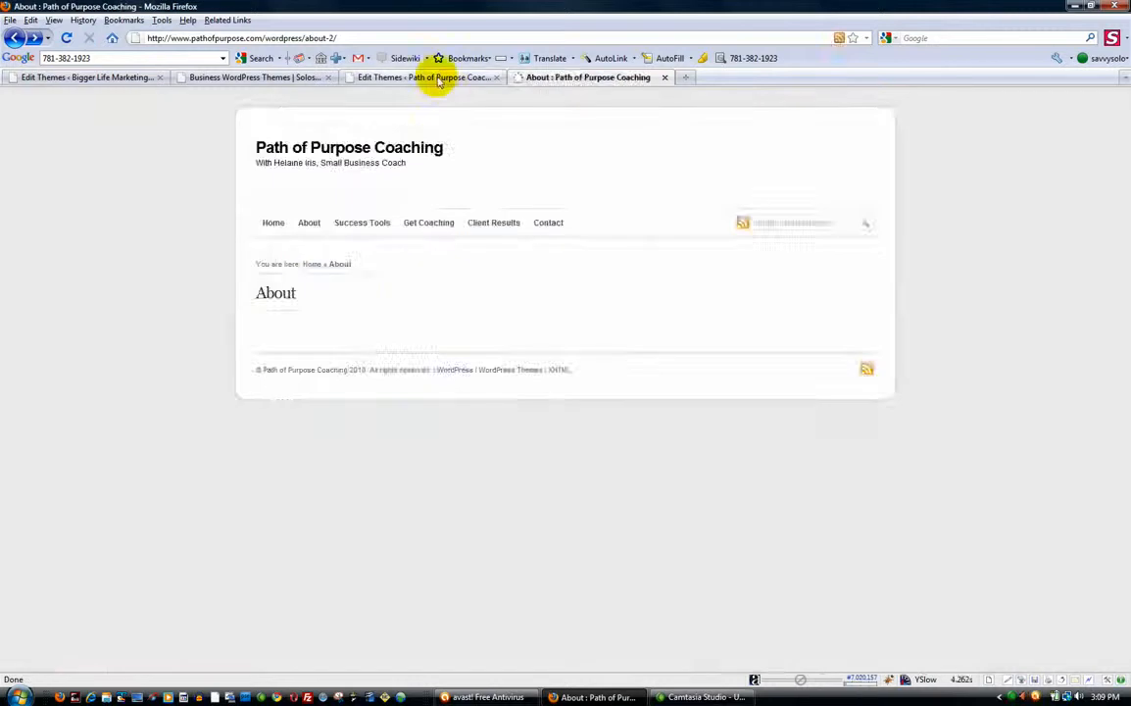
left_click(431, 81)
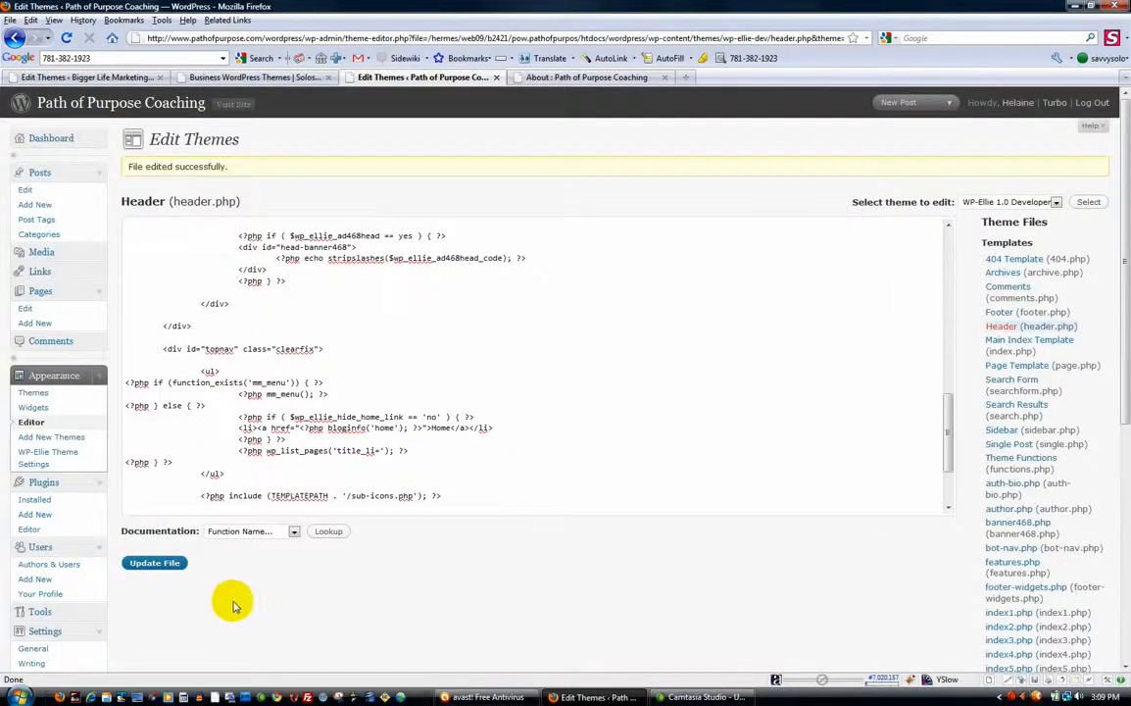
scroll(175, 578, "down", 4)
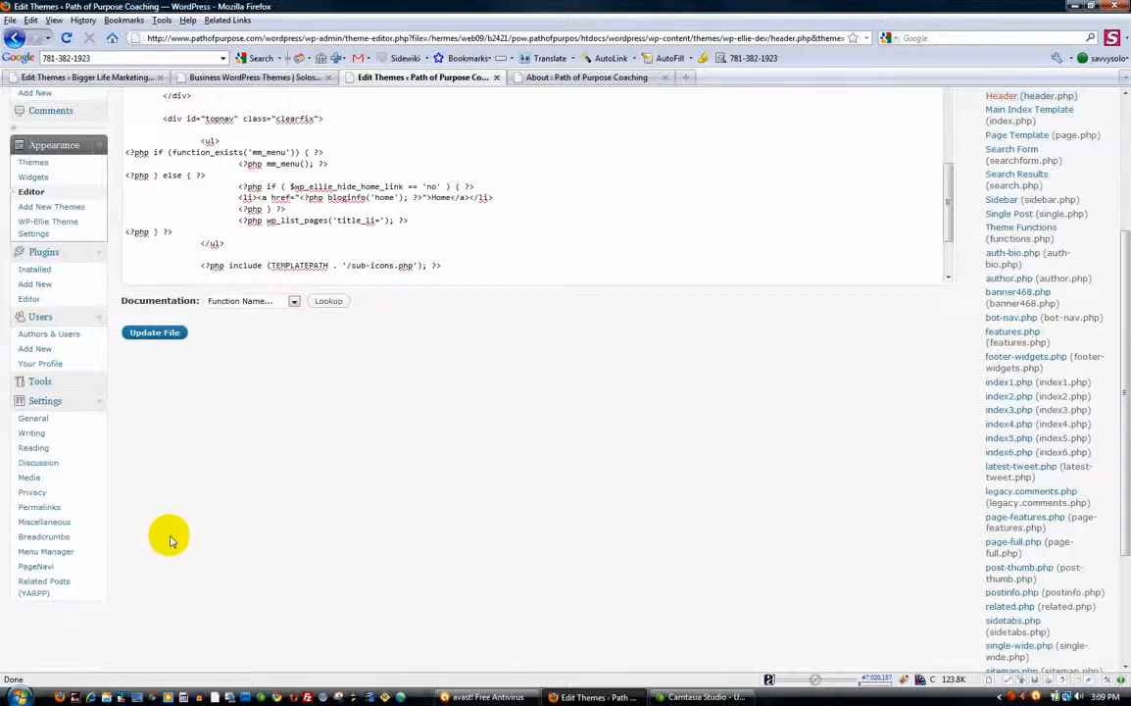
left_click(43, 551)
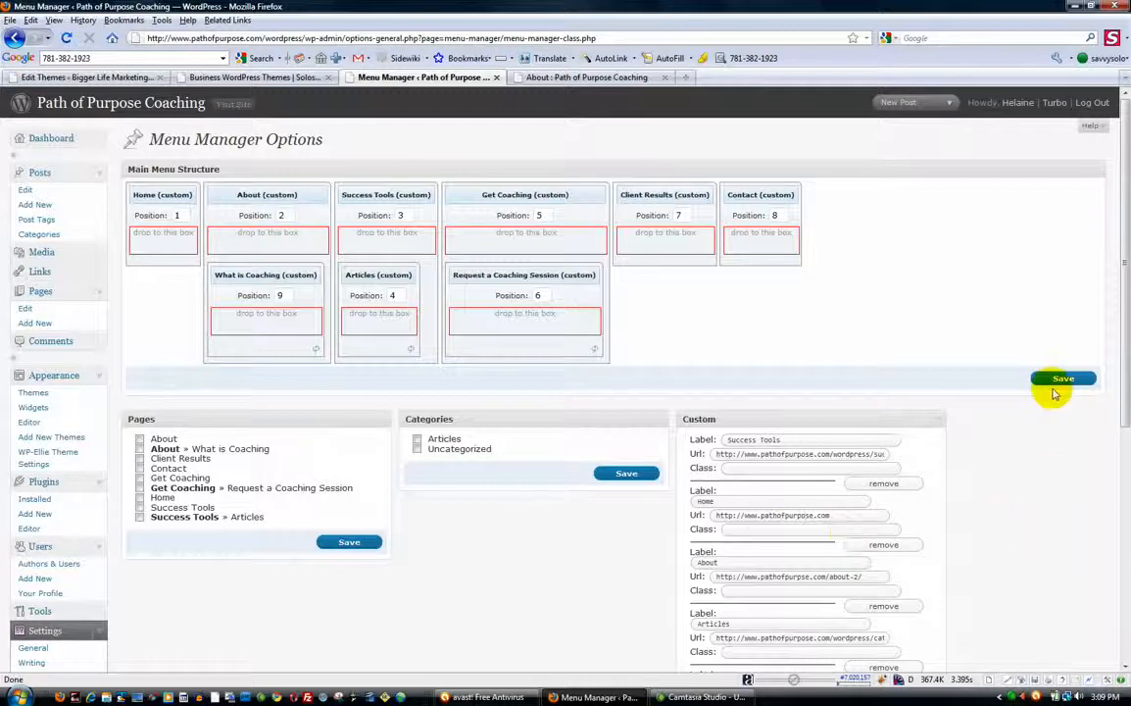
scroll(1010, 519, "down", 4)
scroll(1005, 529, "down", 3)
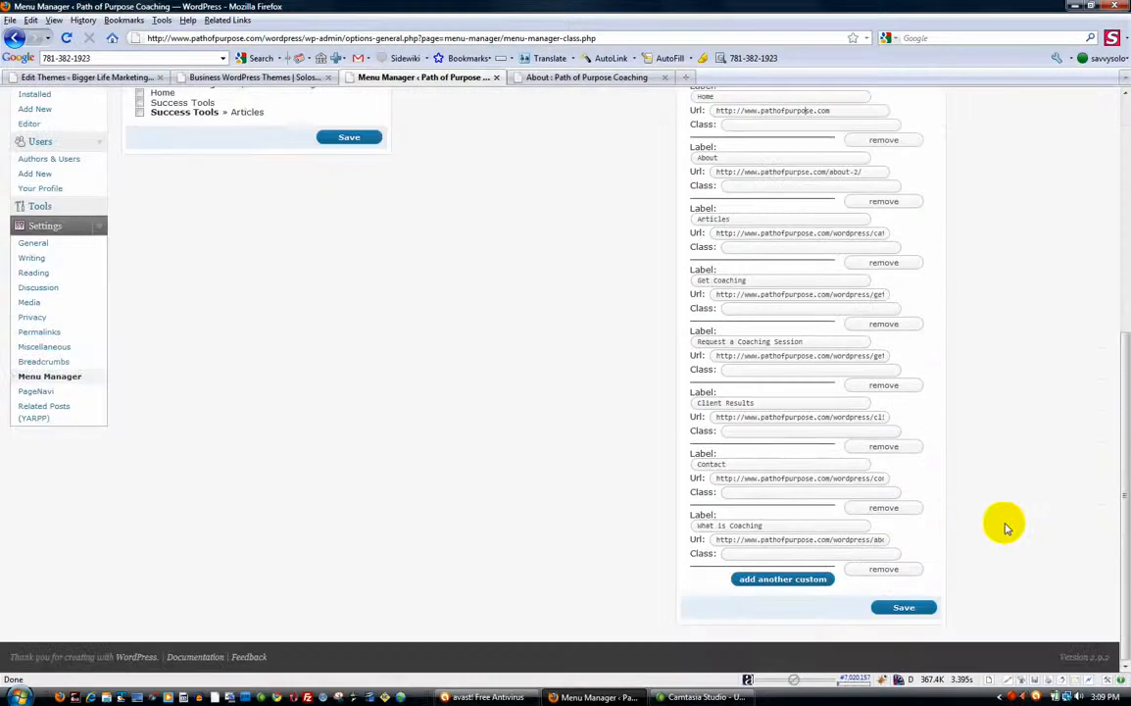
left_click(903, 609)
Step: Reload the live site's About page to recheck its navigation menu
left_click(564, 77)
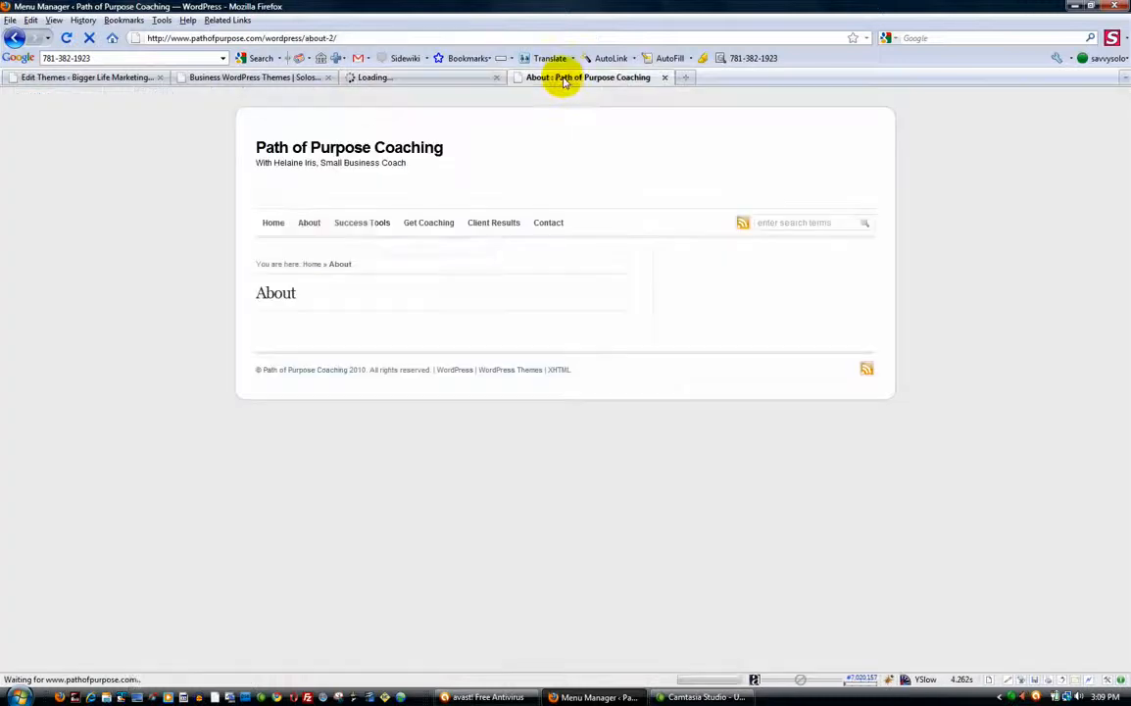
mouse_move(310, 226)
left_click(66, 38)
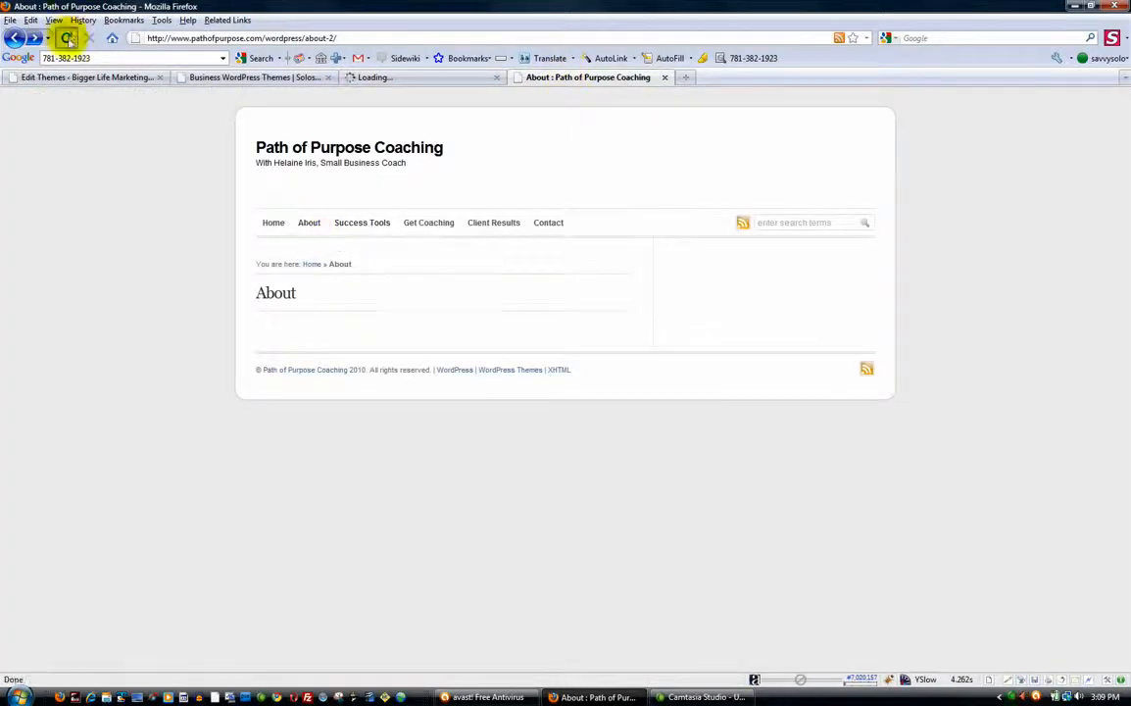
Step: In Menu Manager's main menu structure, set the Success Tools position to 2 and the Home position to 1, and save
left_click(550, 226)
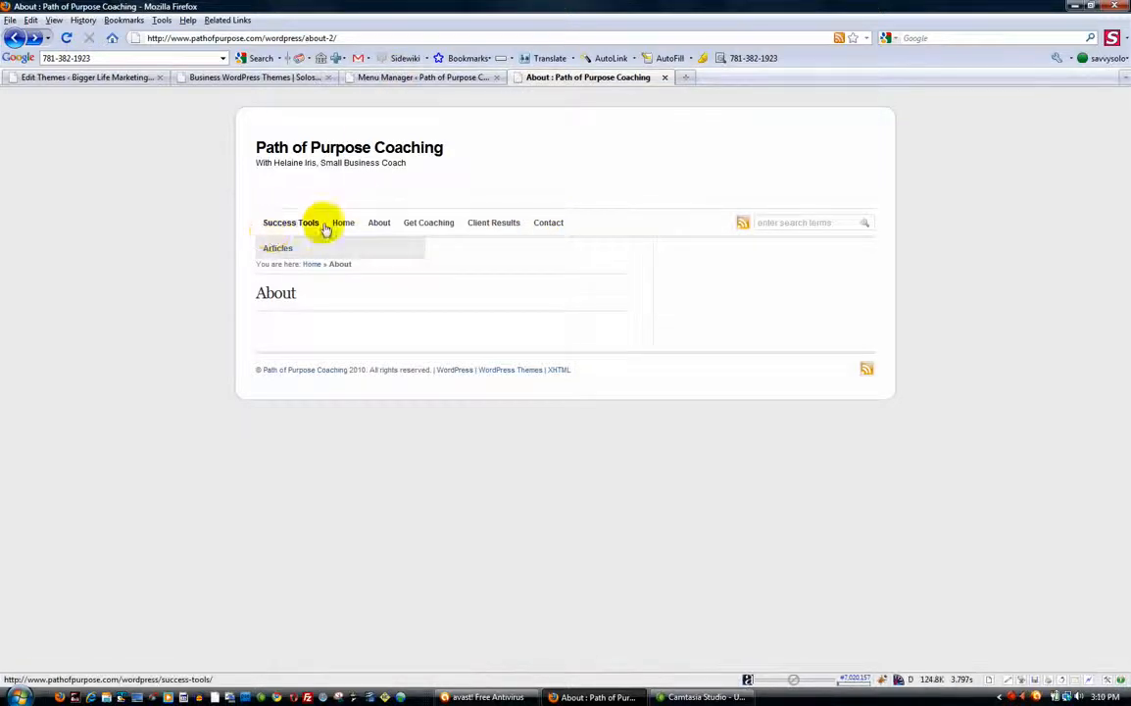
left_click(396, 80)
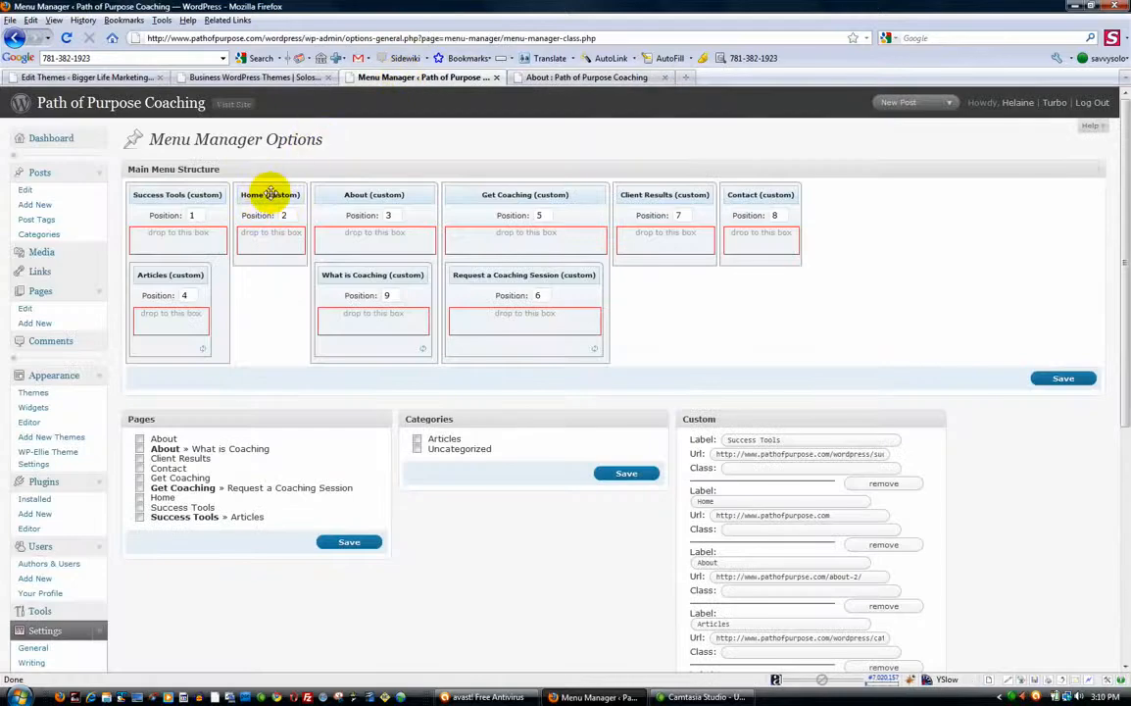
mouse_move(270, 193)
left_mouse_down()
mouse_move(123, 190)
mouse_move(119, 172)
mouse_move(270, 191)
left_mouse_up()
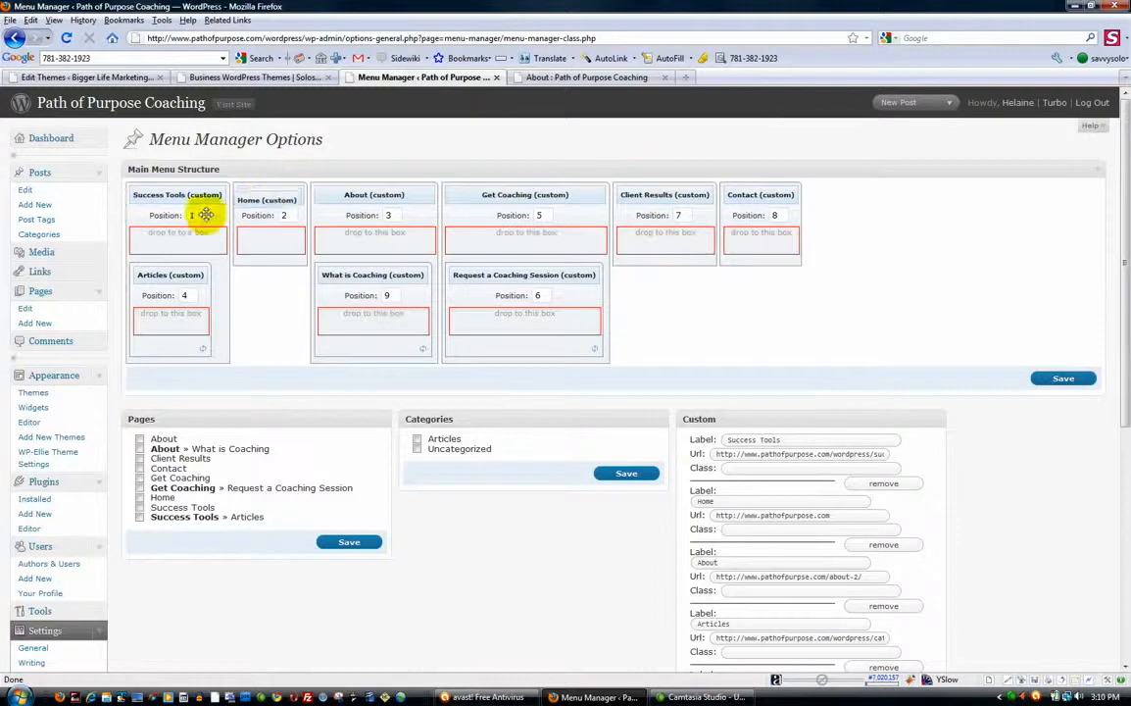
type("2-")
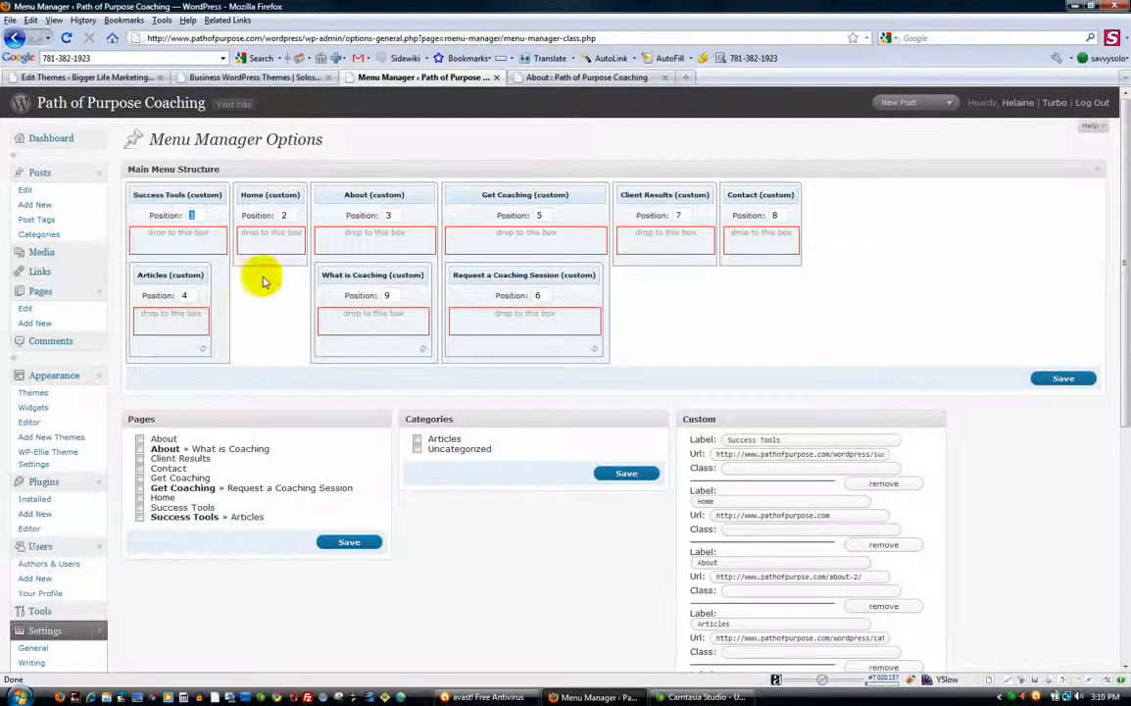
type("1")
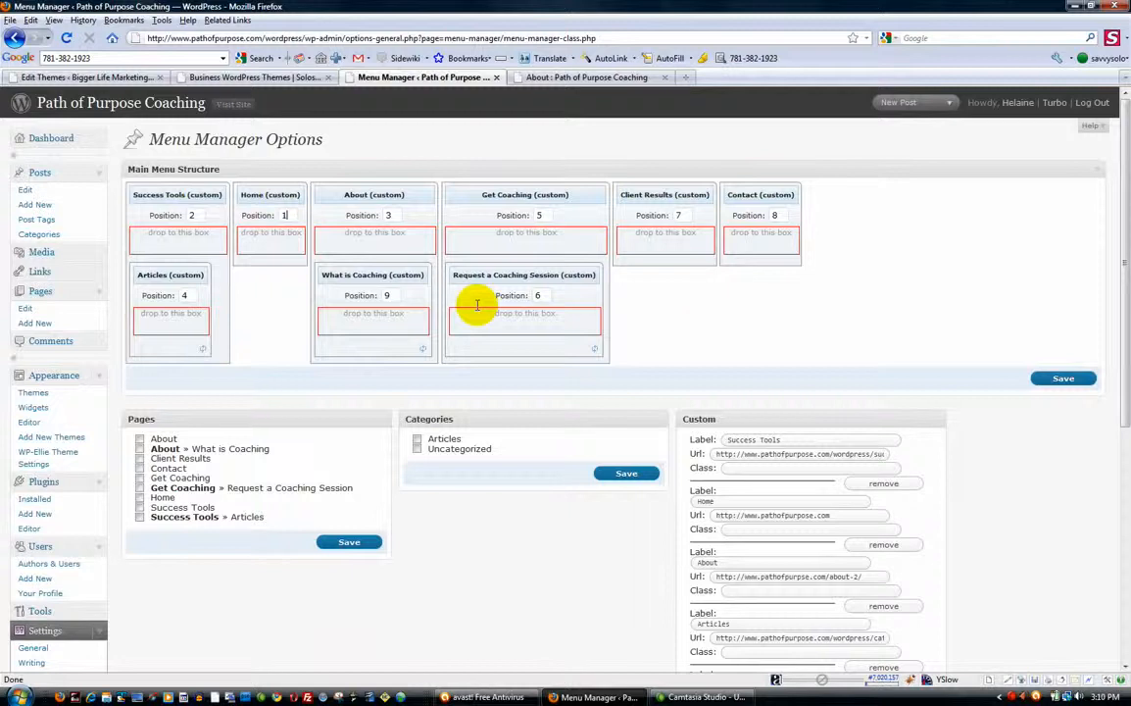
left_click(1054, 378)
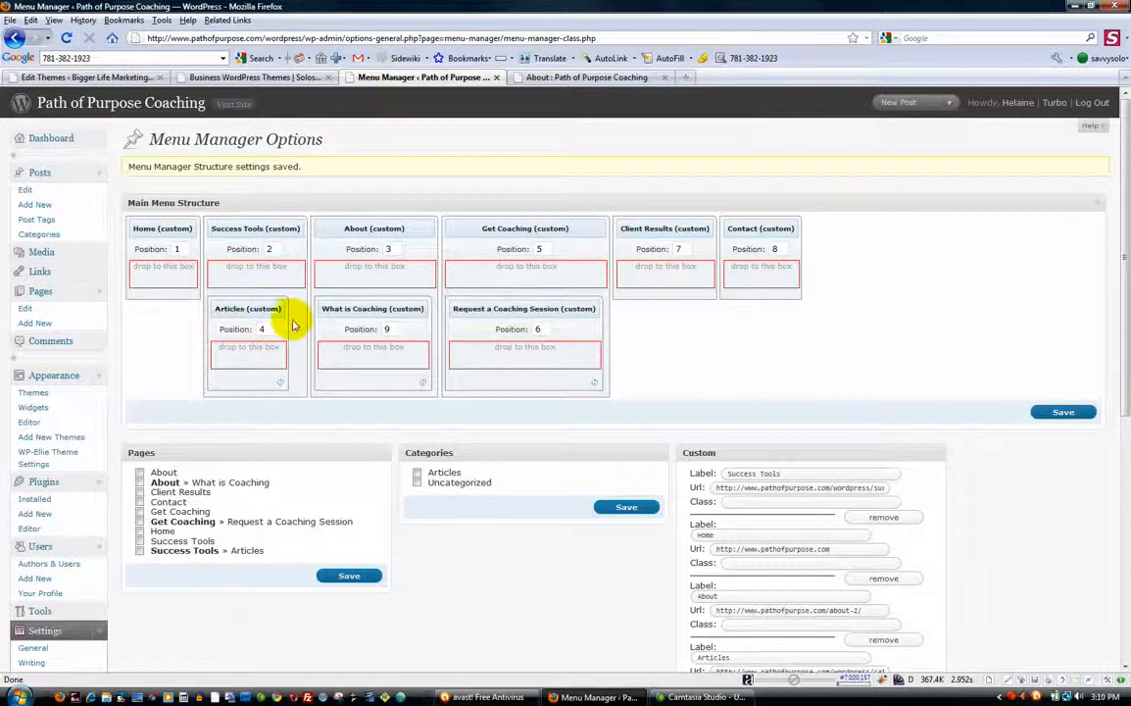
Step: Set the About item's position to 2 and the Success Tools item's position to 3, and save the menu structure
double_click(388, 249)
type("2")
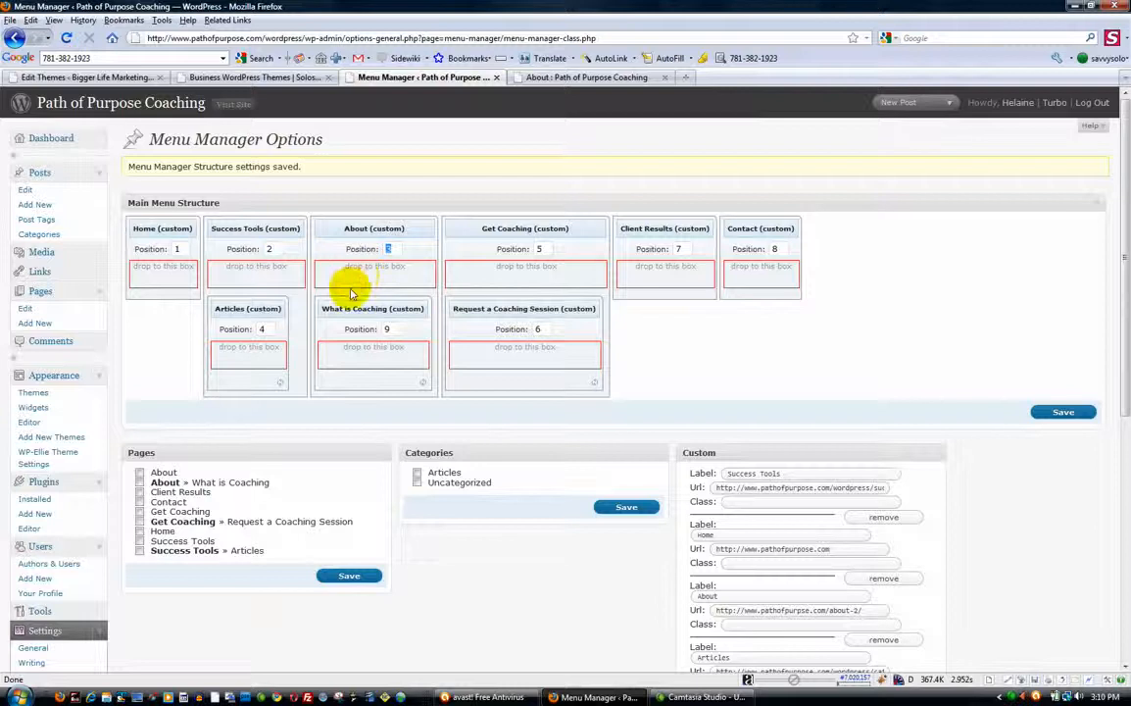
double_click(267, 249)
type("3")
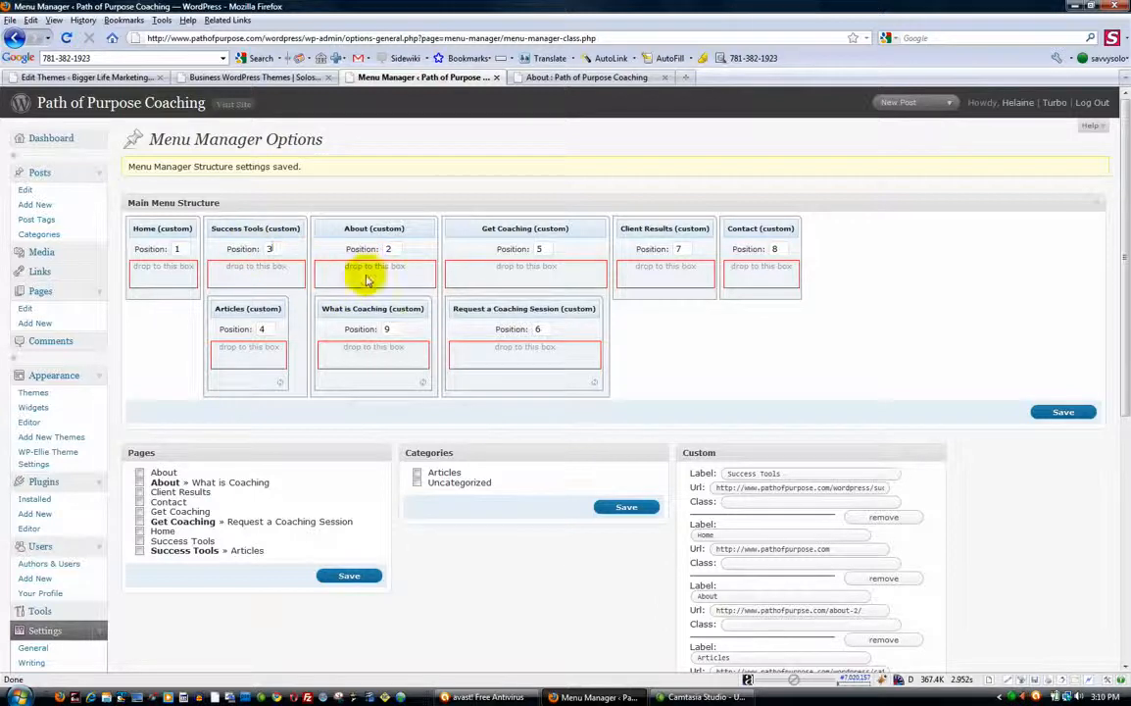
Step: Reload the live site's About page to check the menu order, test the Home link, and return to the Menu Manager settings
left_click(567, 78)
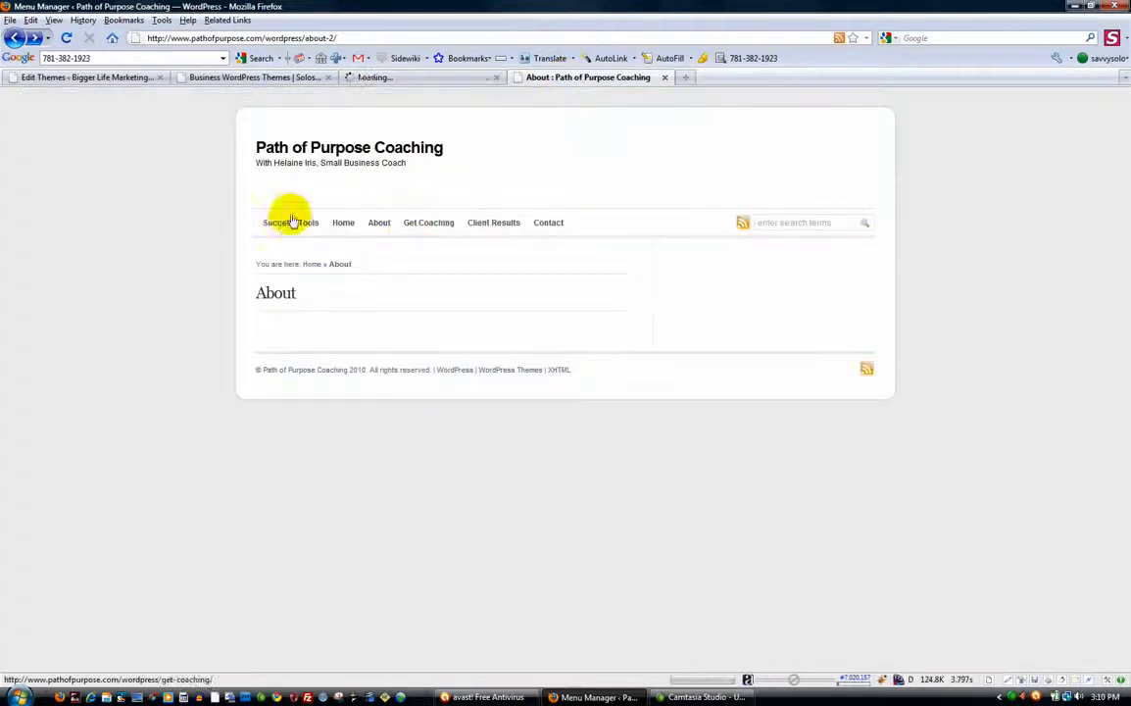
left_click(66, 38)
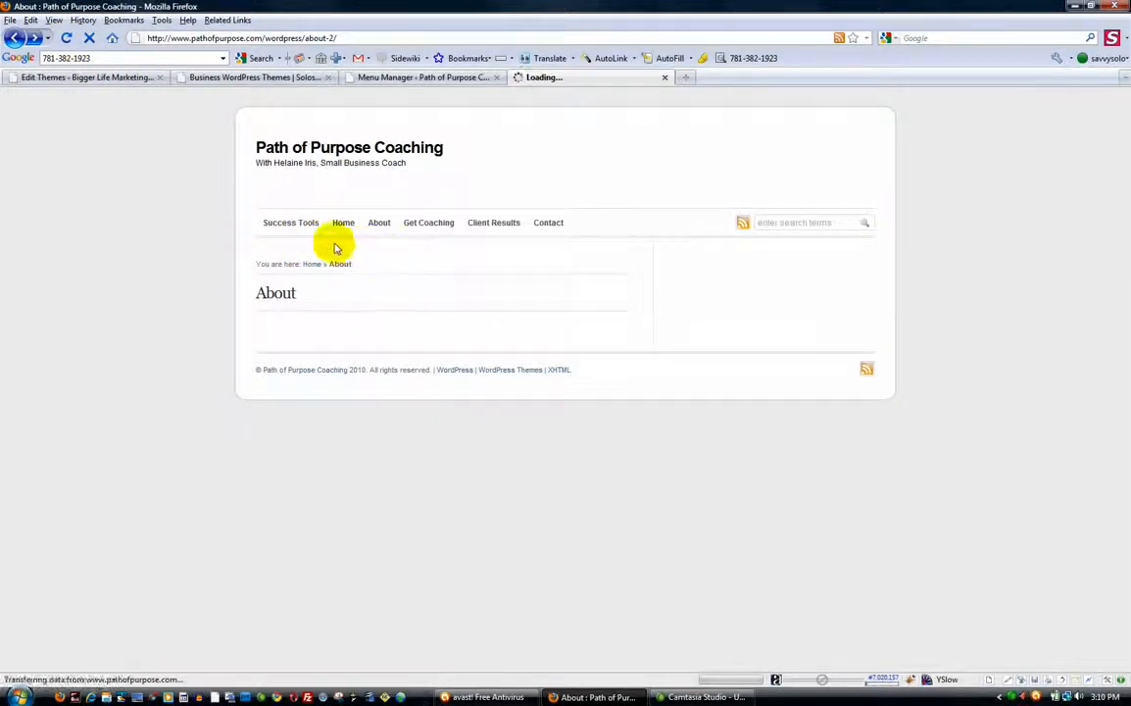
mouse_move(299, 242)
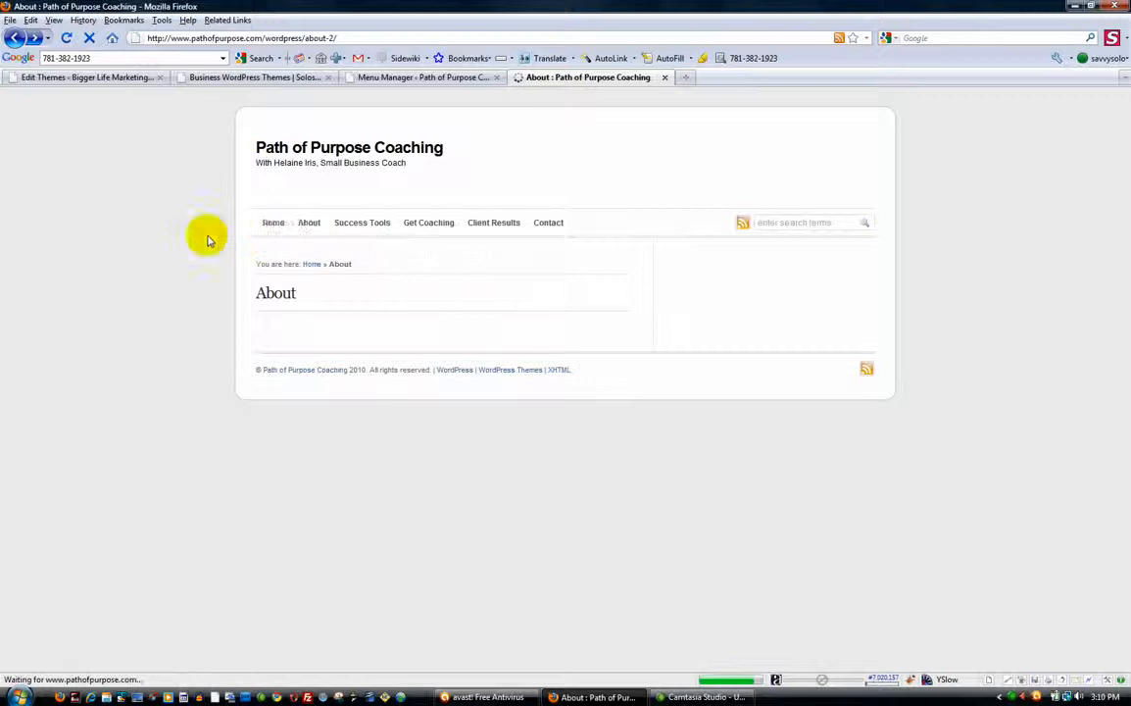
left_click(273, 228)
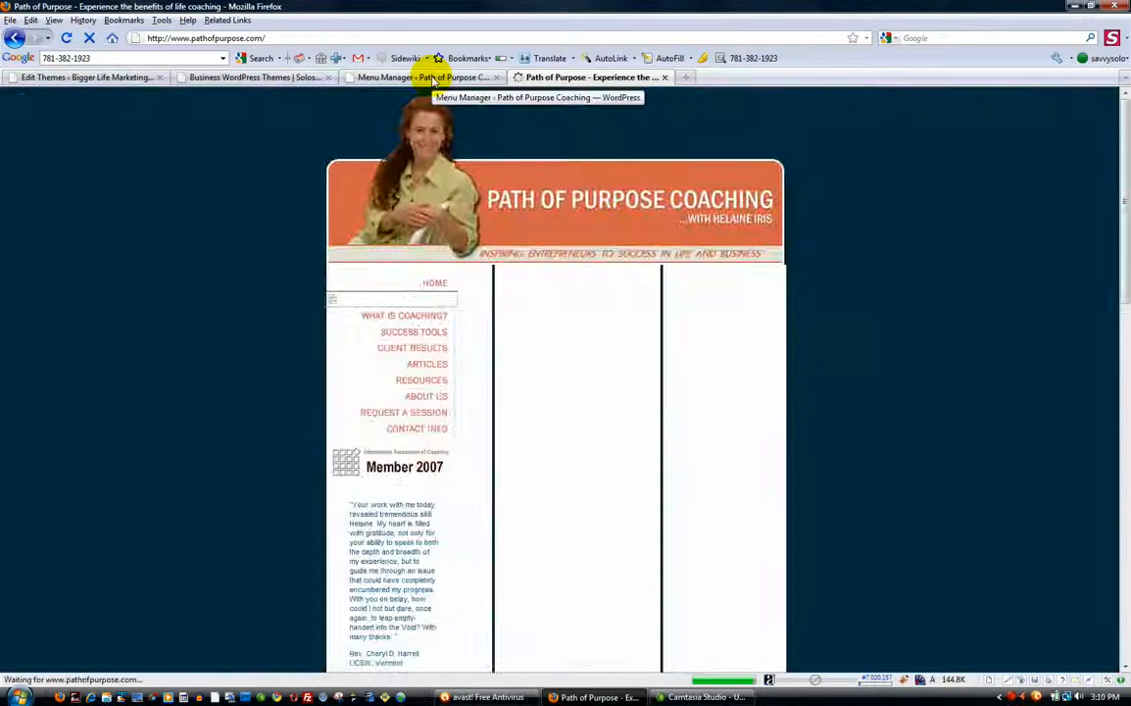
left_click(426, 77)
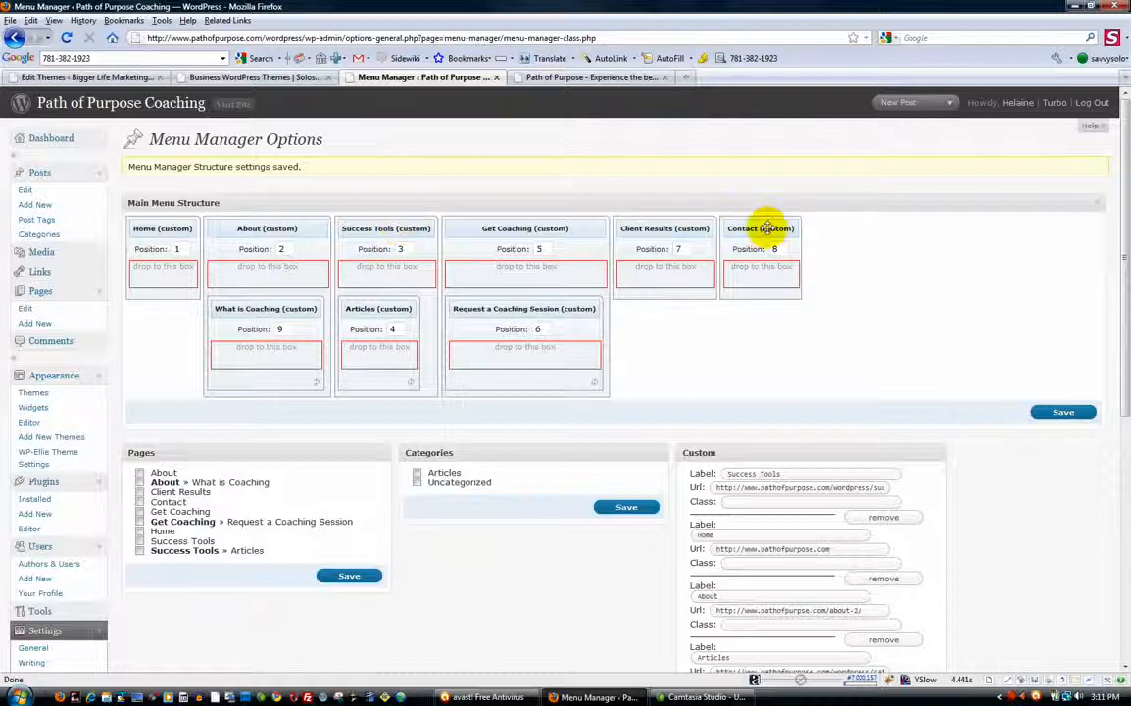
left_click_drag(785, 228, 765, 223)
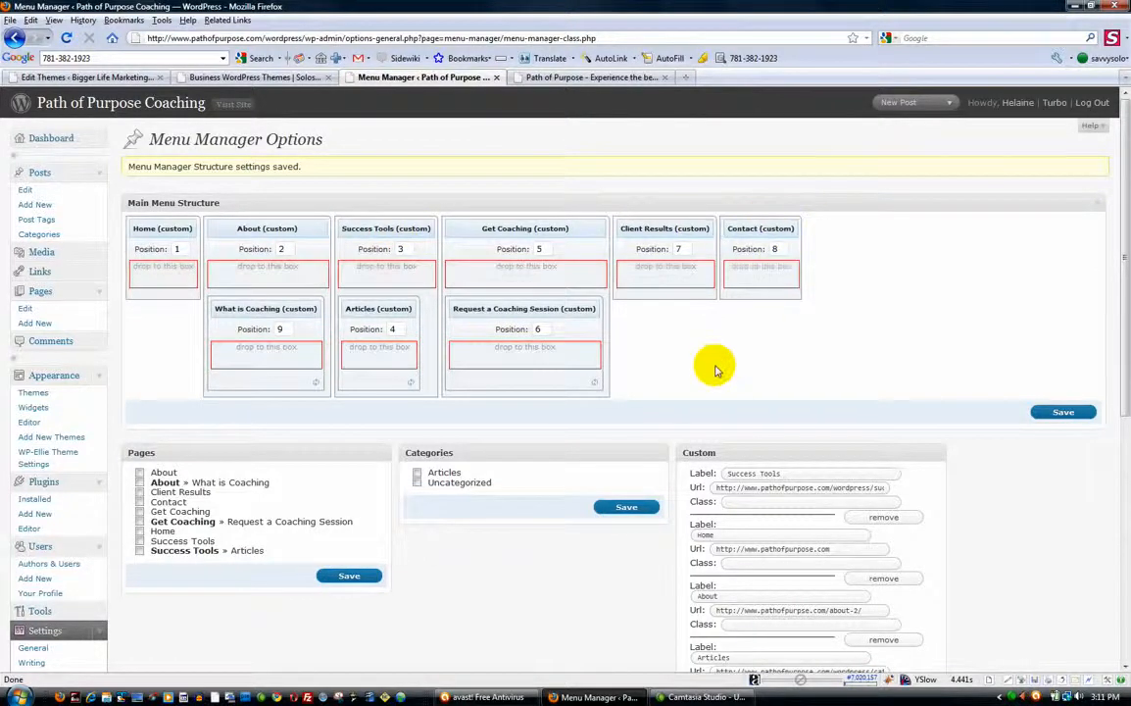